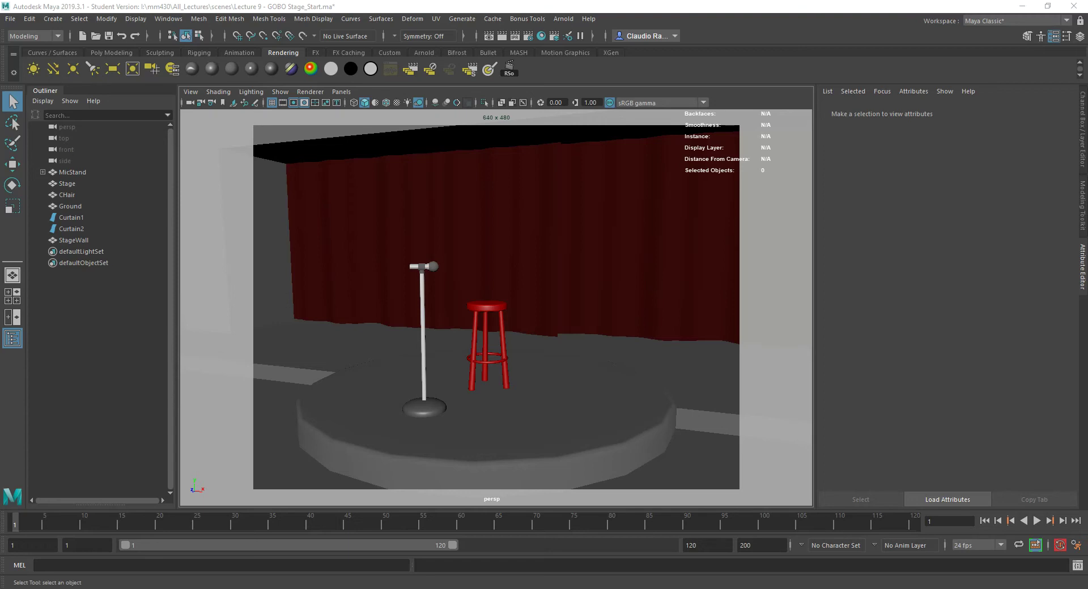
Add a spot light to the stage scene
{"action": "left_click_drag", "start_coordinate": [467, 291], "coordinate": [515, 327], "text": "alt"}
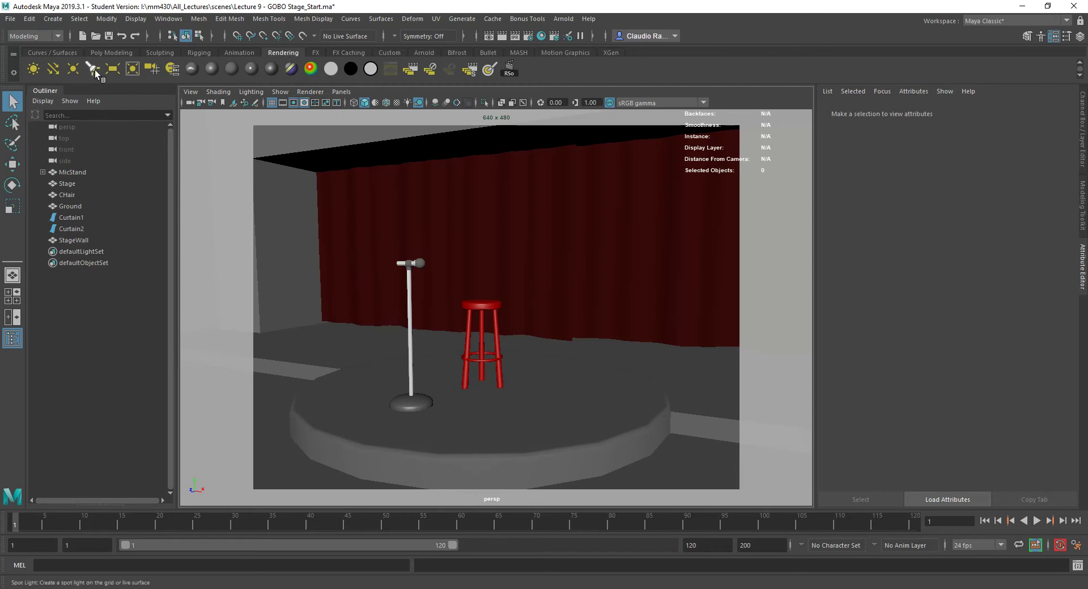
{"action": "left_click", "coordinate": [52, 19]}
{"action": "mouse_move", "coordinate": [94, 81]}
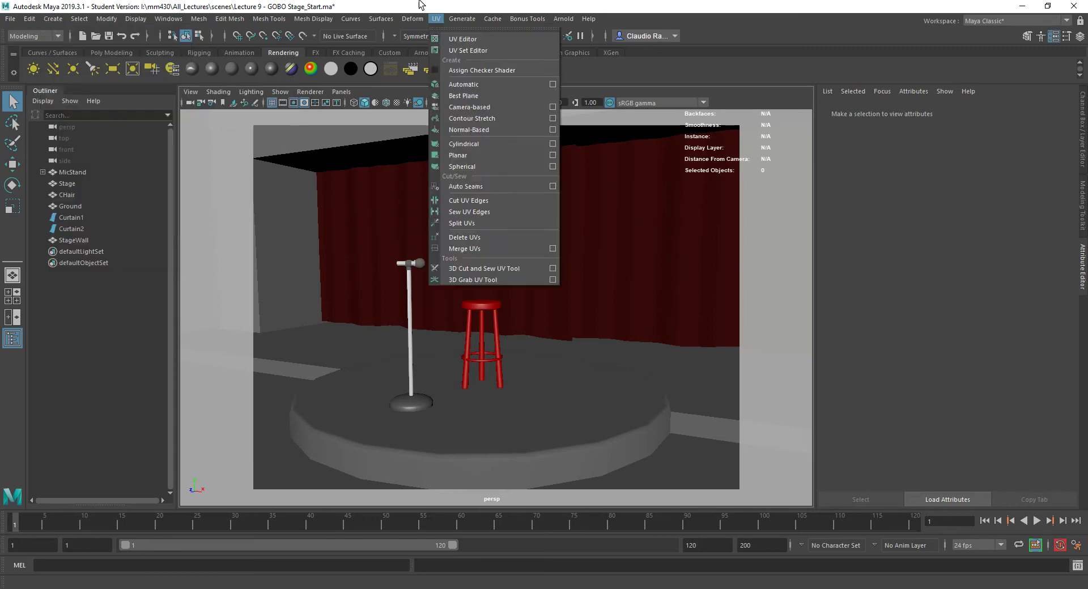
{"action": "left_click", "coordinate": [436, 18]}
{"action": "left_click", "coordinate": [92, 69]}
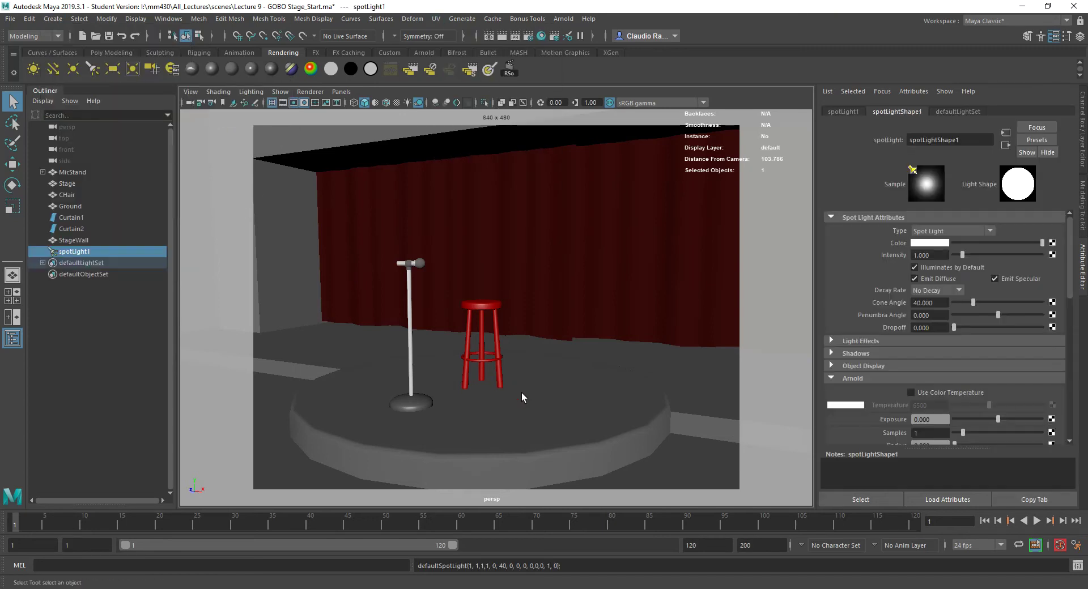
Raise the spot light about 23 cm to just above the stool and scale it up about 10 times
{"action": "key", "text": "w"}
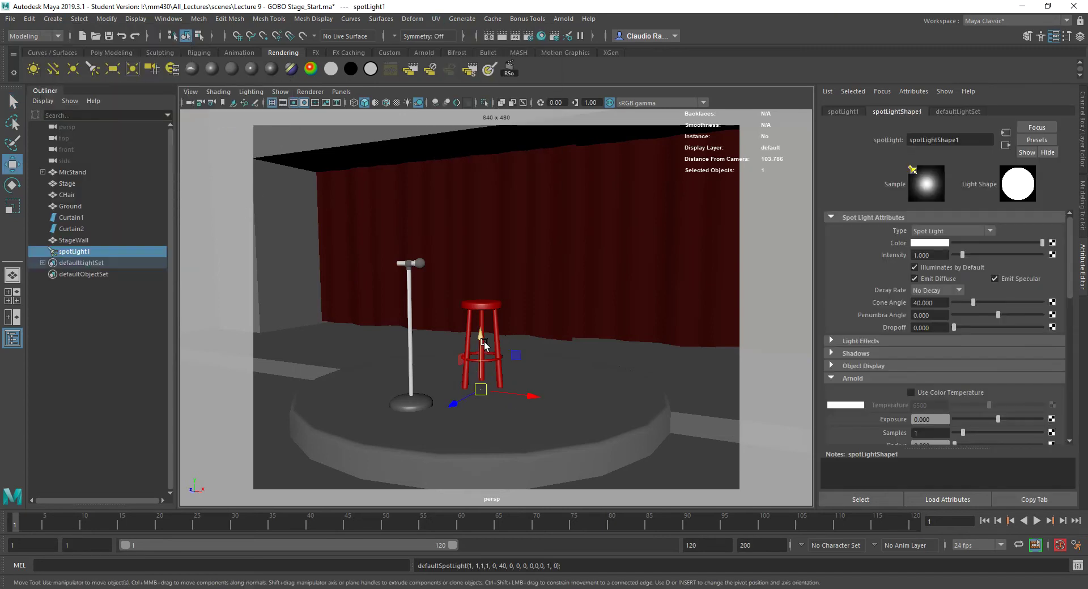
{"action": "left_click_drag", "start_coordinate": [482, 339], "coordinate": [482, 276]}
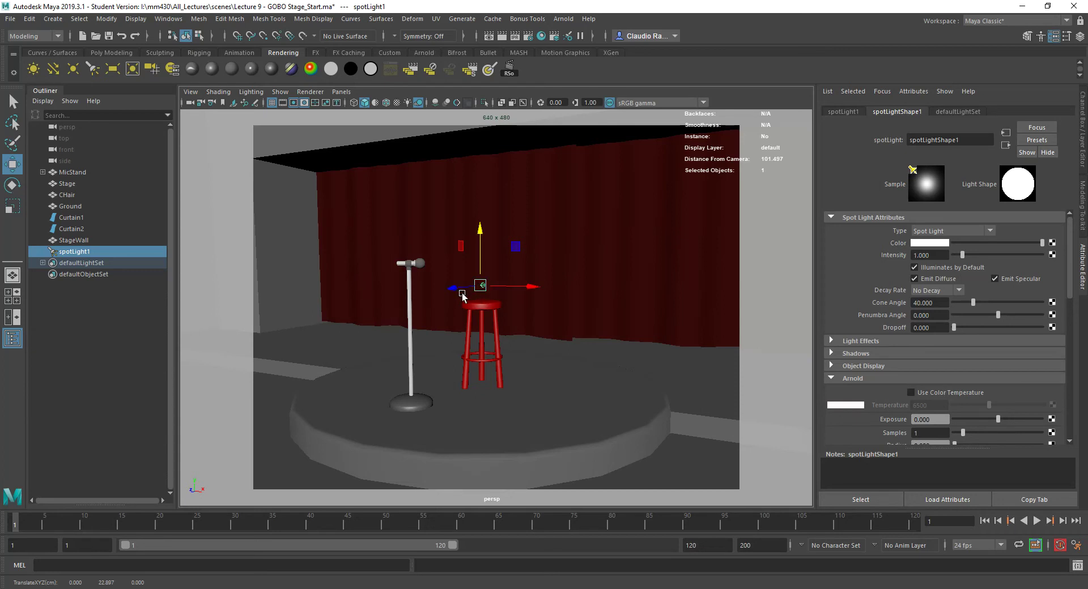
{"action": "key", "text": "r"}
{"action": "left_click_drag", "start_coordinate": [482, 291], "coordinate": [488, 327]}
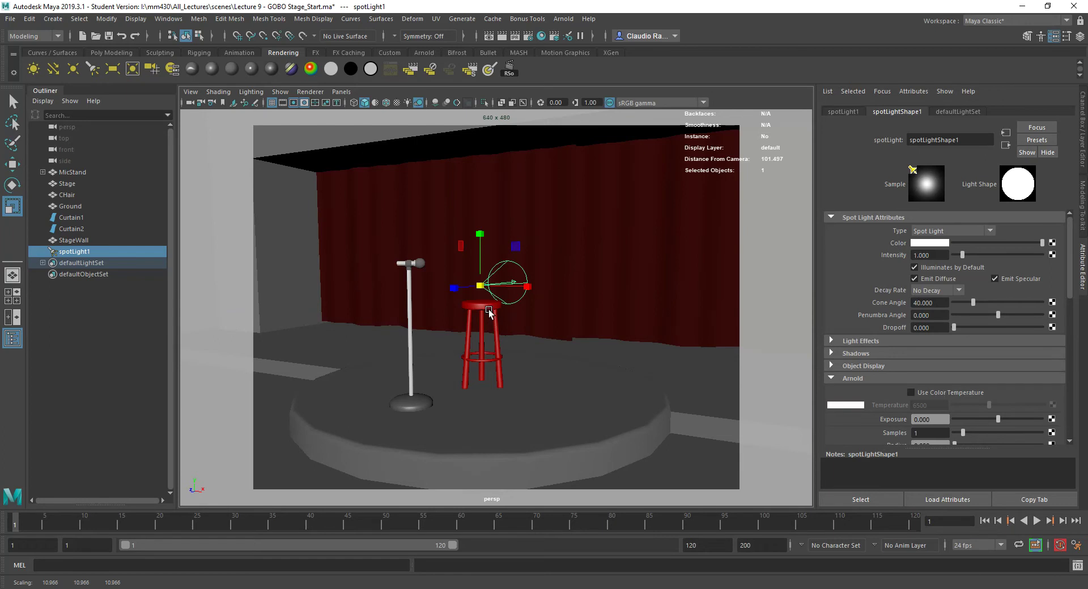
{"action": "key", "text": "w"}
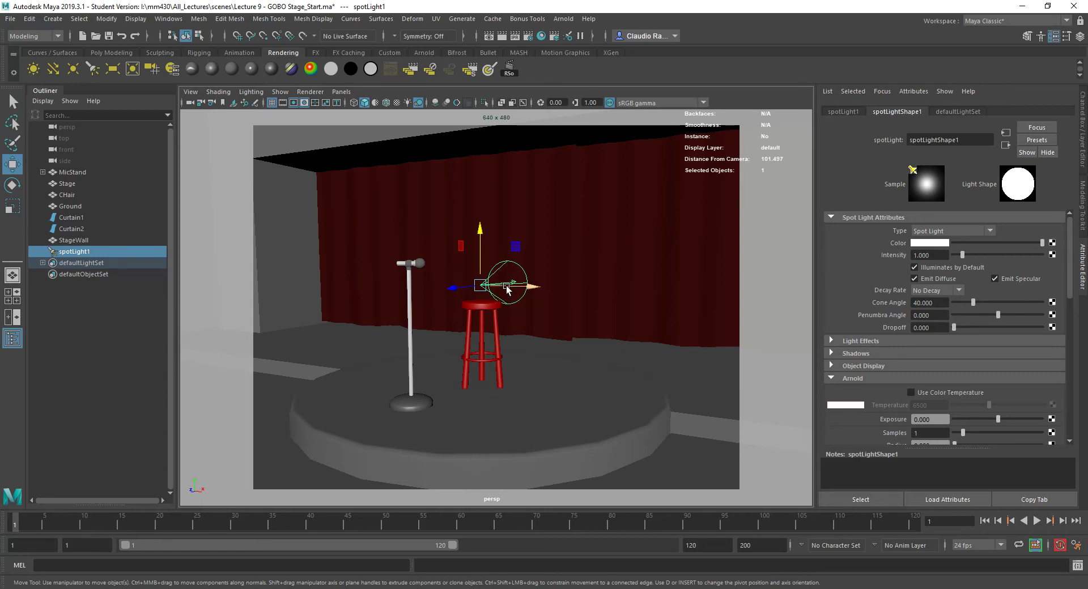
Look through the spot light and aim it down from above so its cone encloses the round stage with the stool and microphone stand
{"action": "left_click", "coordinate": [342, 91]}
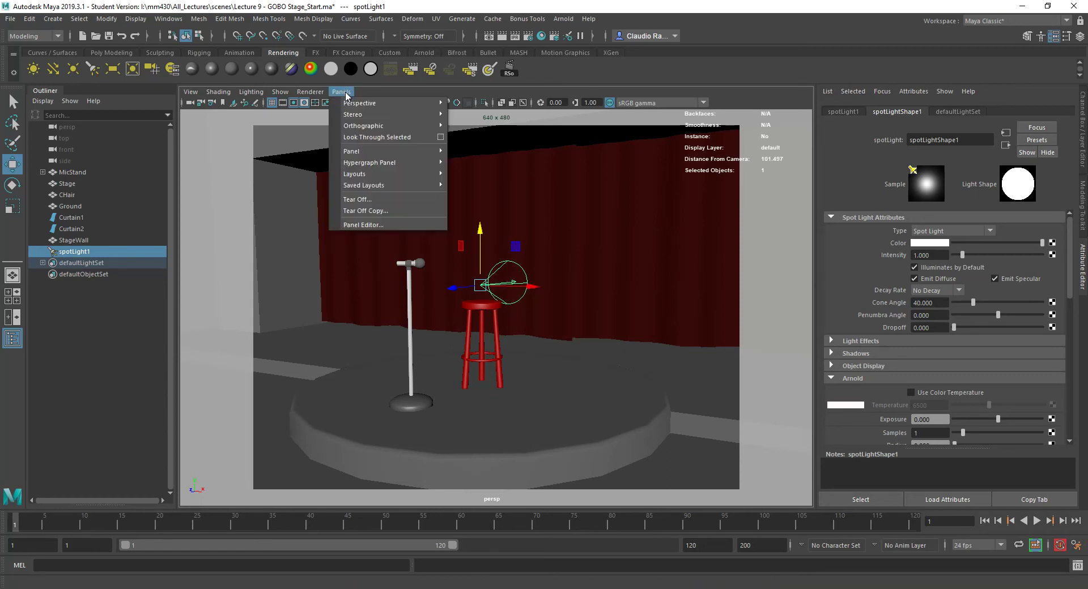
{"action": "left_click", "coordinate": [365, 138]}
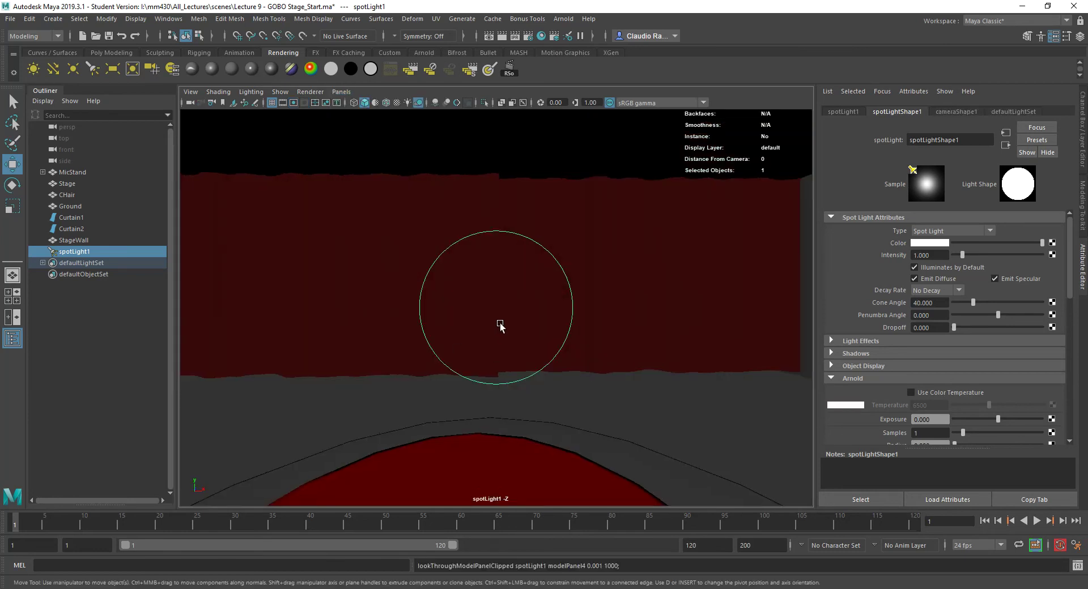
{"action": "scroll", "coordinate": [499, 324], "scroll_direction": "down", "scroll_amount": 10}
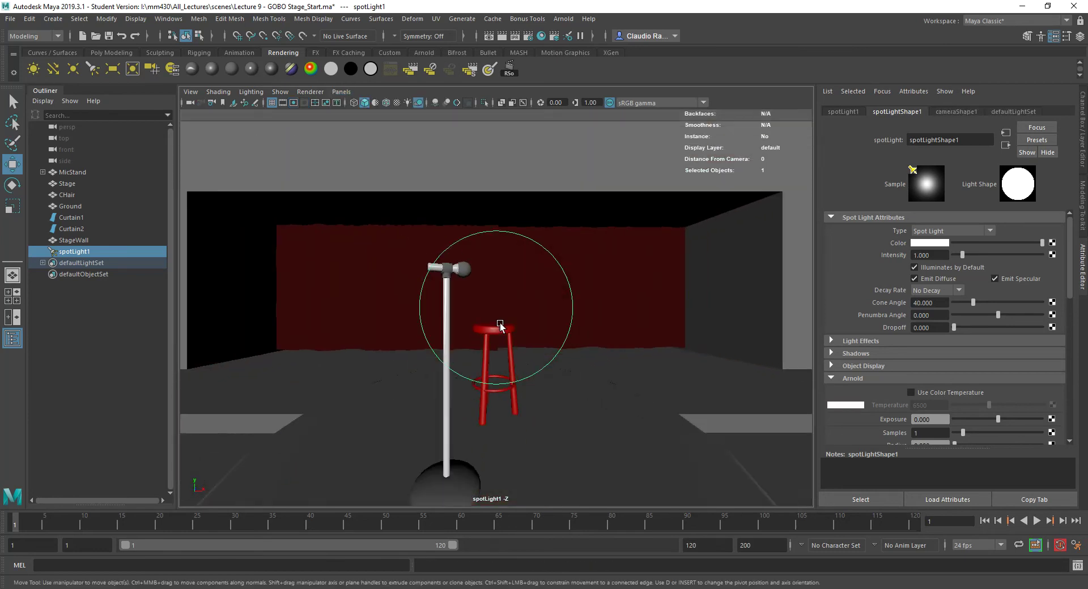
{"action": "left_click_drag", "start_coordinate": [505, 342], "coordinate": [544, 364], "text": "alt"}
{"action": "right_click_drag", "start_coordinate": [544, 359], "coordinate": [520, 329], "text": "alt"}
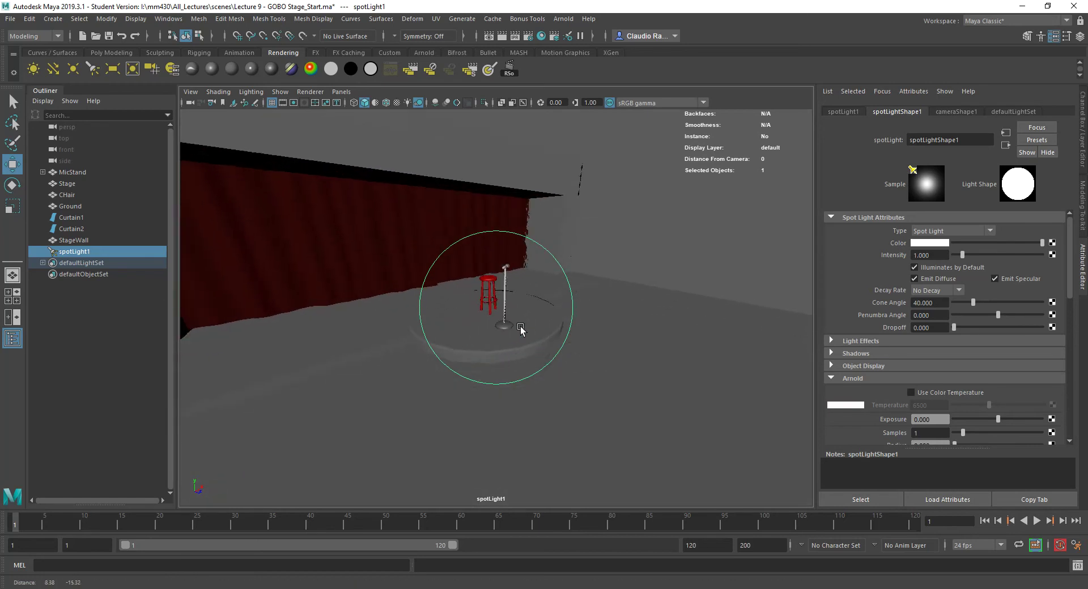
{"action": "left_click_drag", "start_coordinate": [520, 329], "coordinate": [498, 338], "text": "alt"}
{"action": "right_click_drag", "start_coordinate": [498, 339], "coordinate": [571, 323], "text": "alt"}
{"action": "left_click_drag", "start_coordinate": [571, 323], "coordinate": [505, 342], "text": "alt"}
{"action": "right_click_drag", "start_coordinate": [506, 343], "coordinate": [503, 300], "text": "alt"}
{"action": "left_click_drag", "start_coordinate": [503, 299], "coordinate": [496, 300], "text": "alt"}
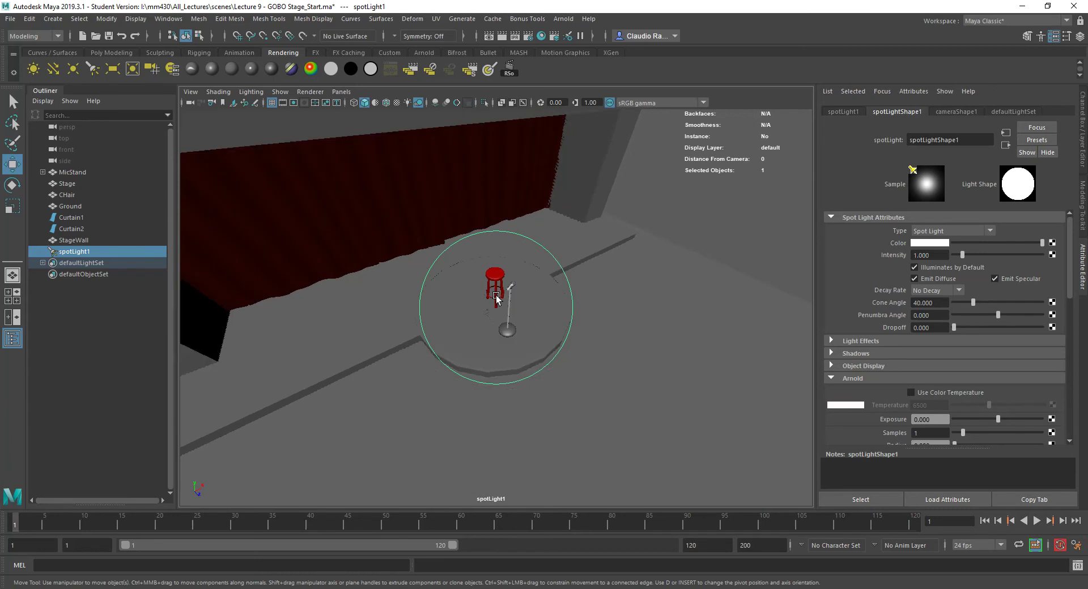
Return the viewport to the persp camera and light it with all scene lights
{"action": "left_click", "coordinate": [345, 95]}
{"action": "mouse_move", "coordinate": [352, 104]}
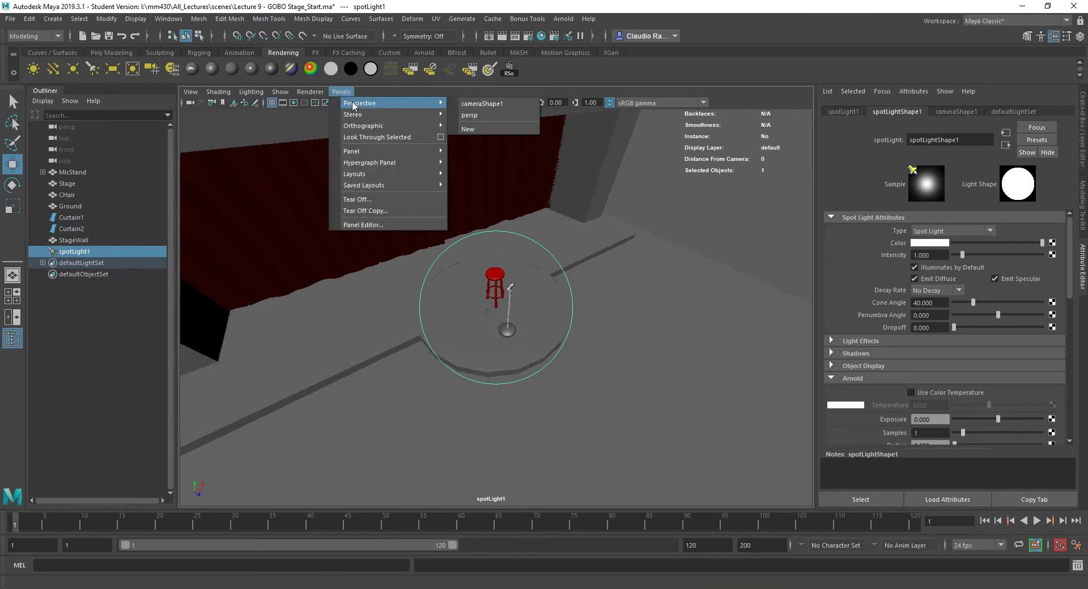
{"action": "left_click", "coordinate": [487, 116]}
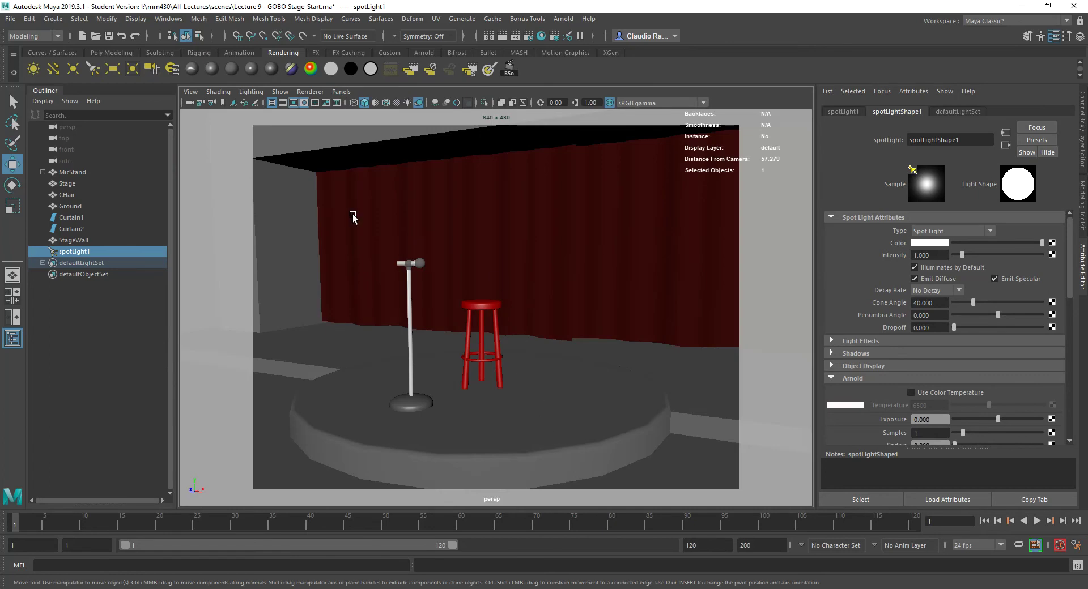
{"action": "left_click", "coordinate": [255, 93]}
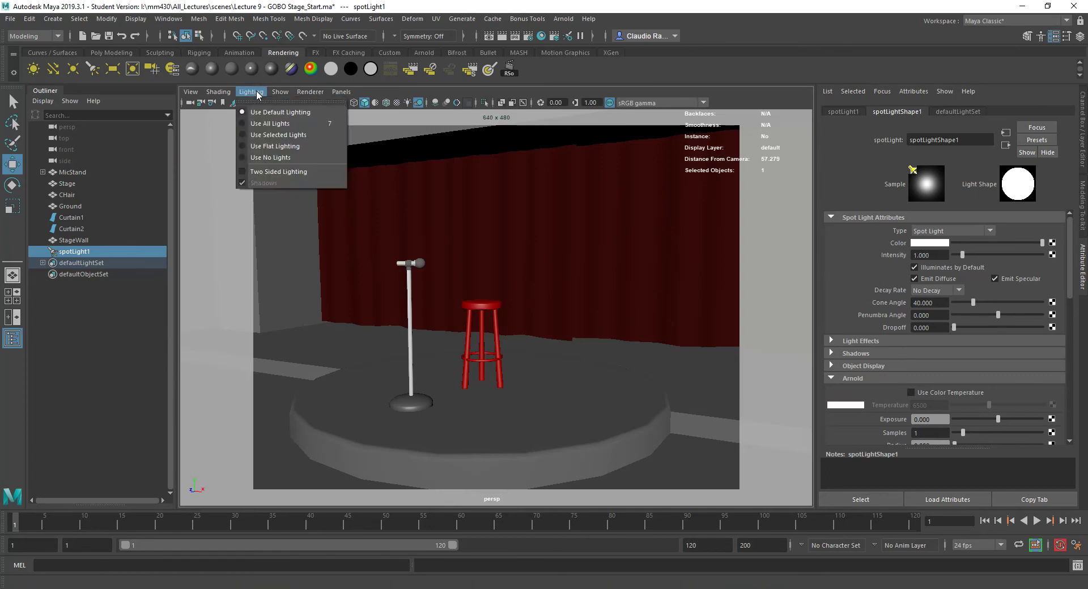
{"action": "left_click", "coordinate": [270, 124]}
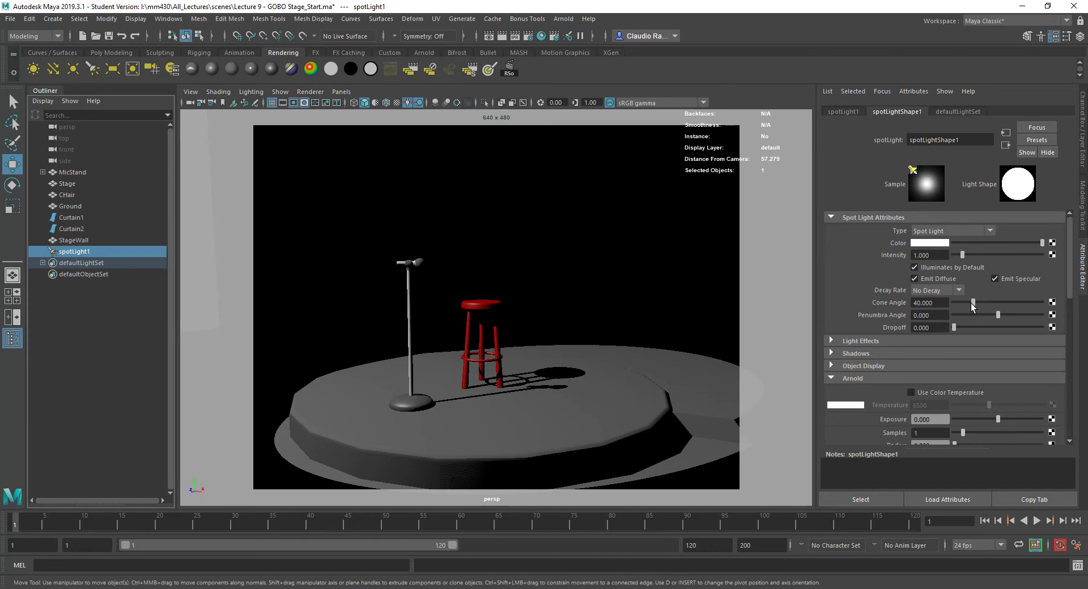
Narrow the spot light's cone angle to about 25.7 and soften its edge with a penumbra angle of about 2.6
{"action": "left_click_drag", "start_coordinate": [973, 301], "coordinate": [965, 300]}
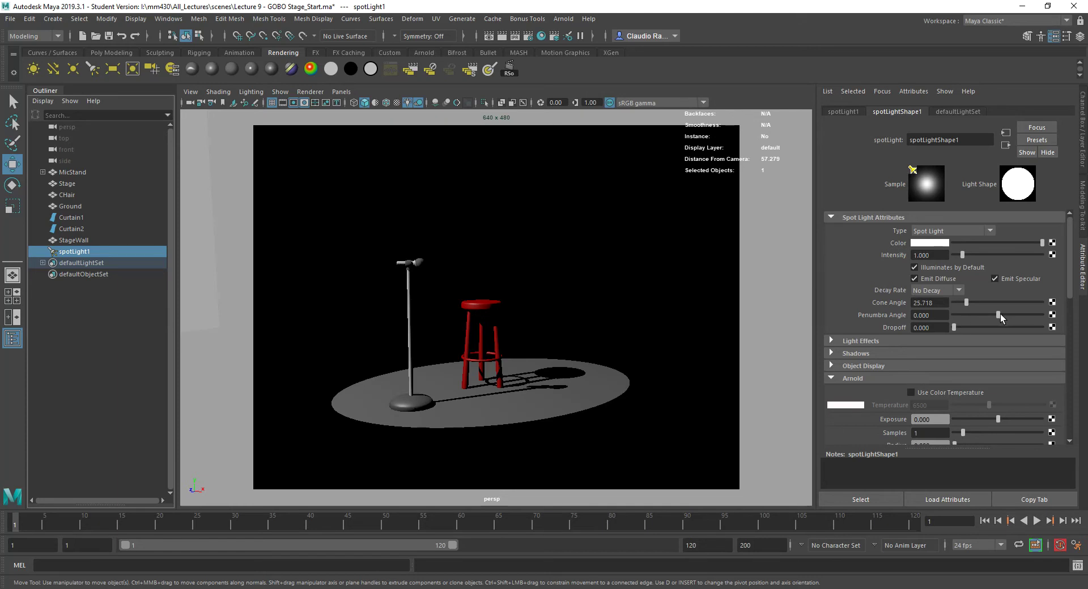
{"action": "left_click_drag", "start_coordinate": [997, 314], "coordinate": [1007, 314]}
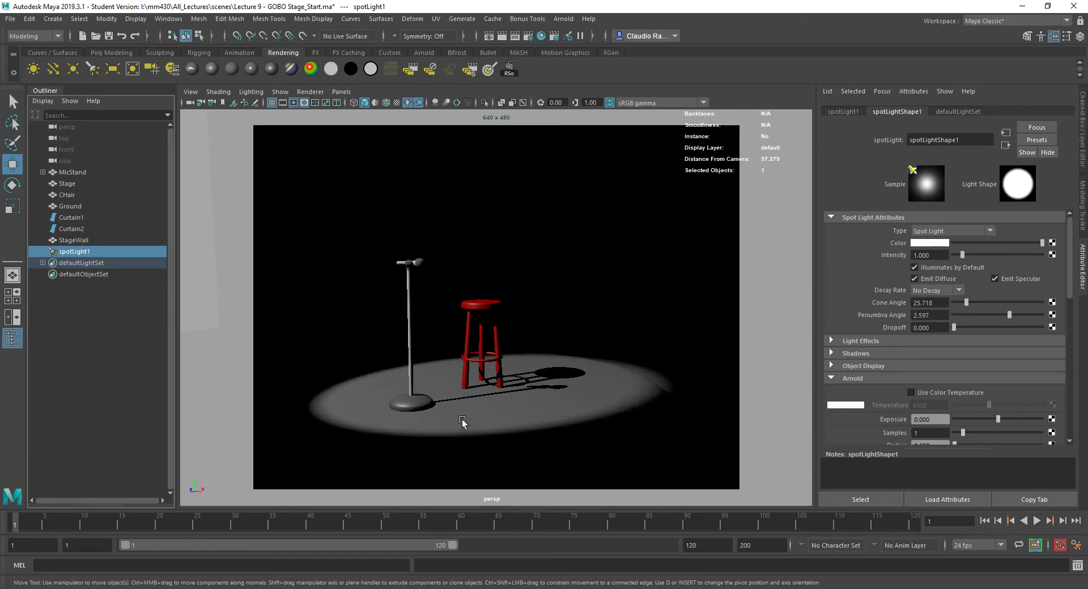
{"action": "scroll", "coordinate": [463, 367], "scroll_direction": "up", "scroll_amount": 3}
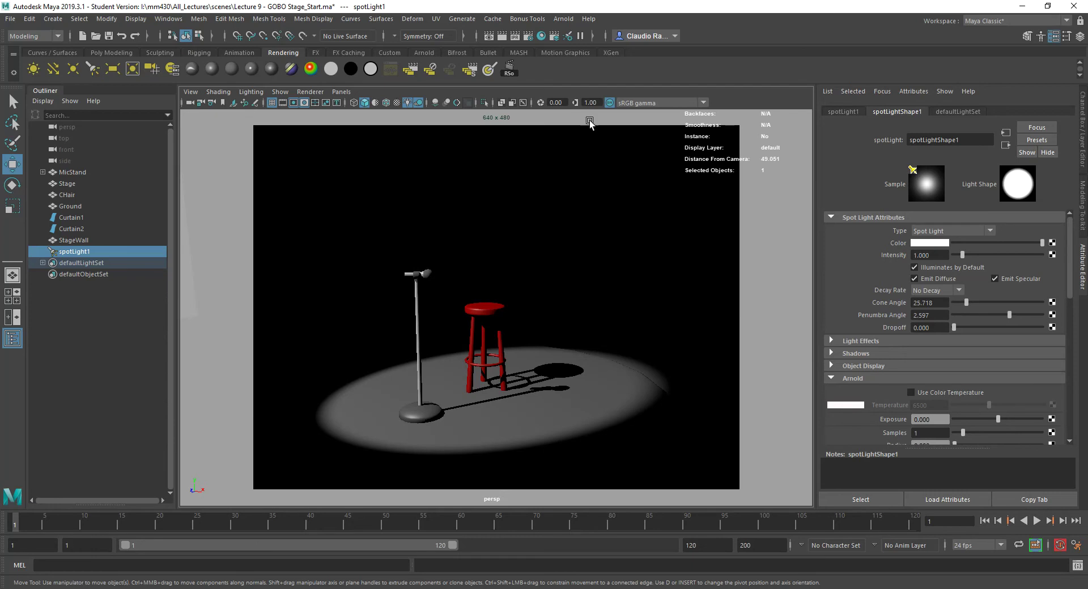
Render the persp view in the Arnold RenderView, keeping its window clear of the light's attributes
{"action": "left_click", "coordinate": [563, 21]}
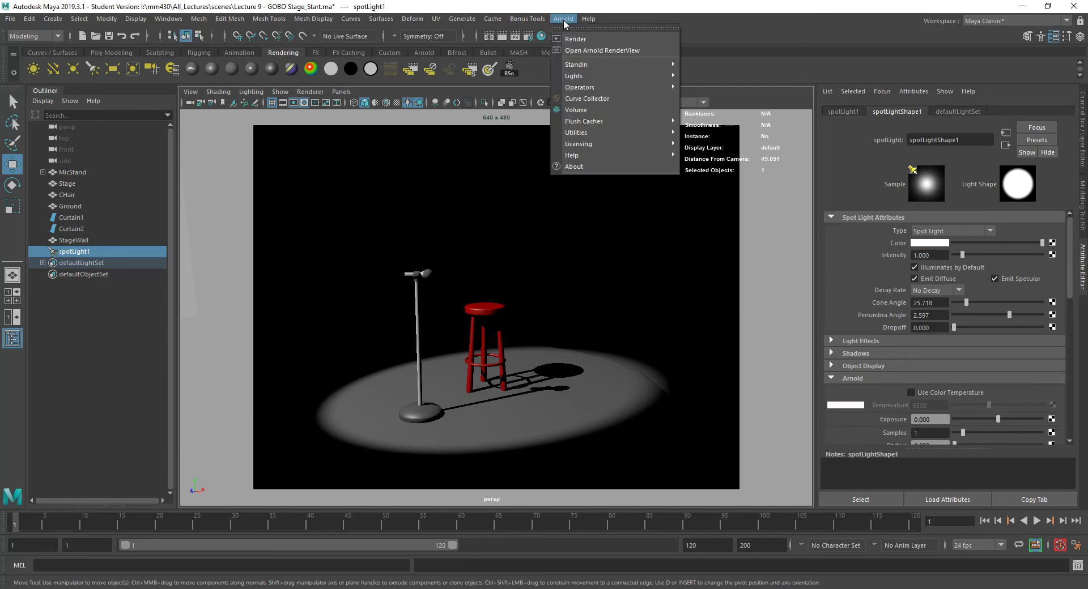
{"action": "left_click", "coordinate": [586, 51]}
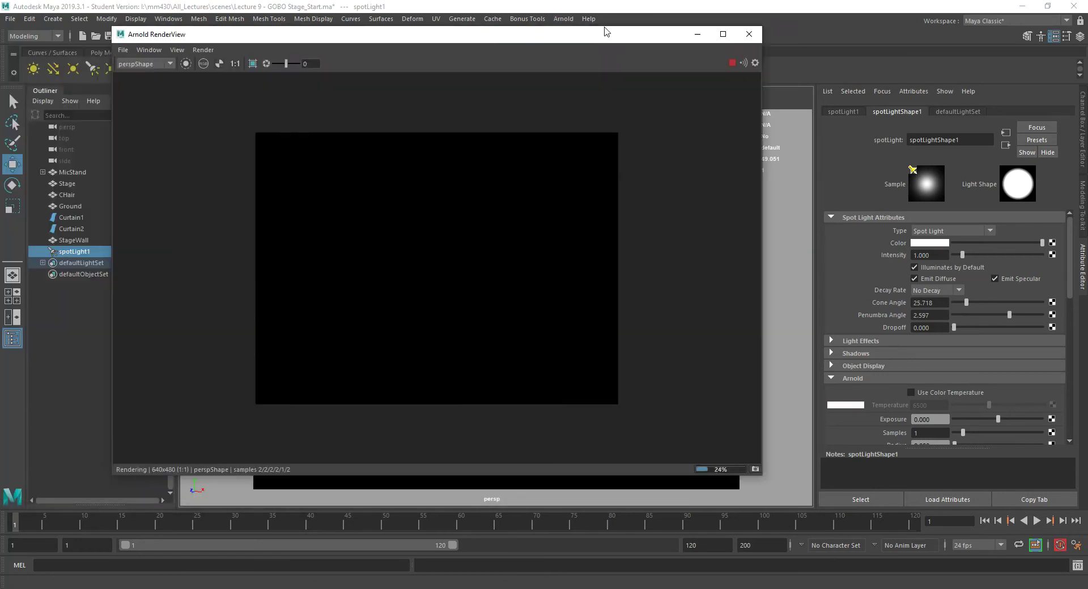
{"action": "left_click_drag", "start_coordinate": [557, 46], "coordinate": [523, 54]}
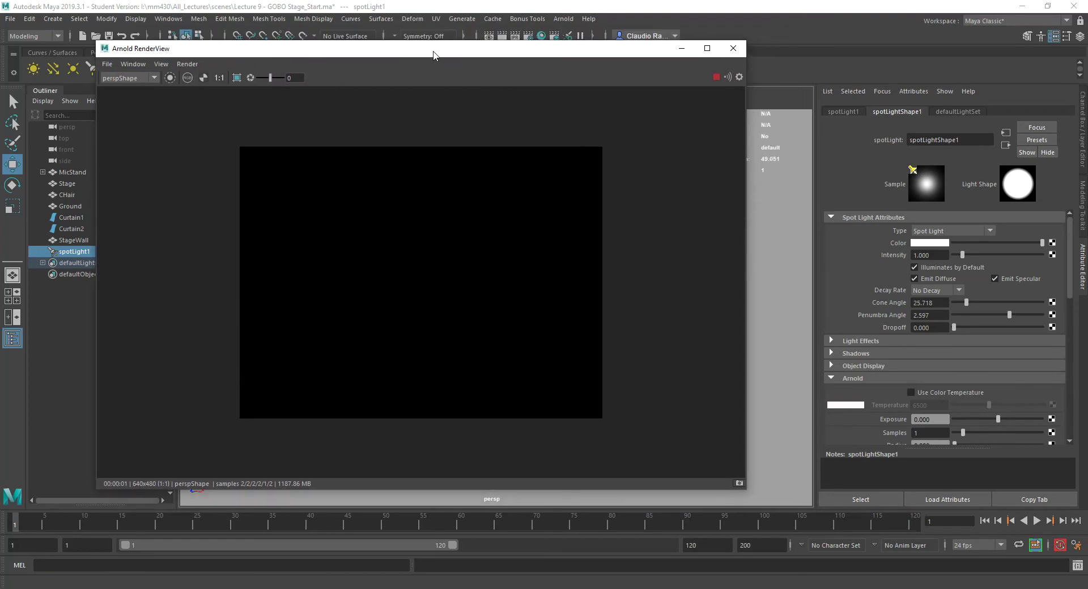
{"action": "mouse_move", "coordinate": [434, 55]}
{"action": "left_mouse_down"}
{"action": "mouse_move", "coordinate": [464, 115]}
{"action": "mouse_move", "coordinate": [472, 221]}
{"action": "mouse_move", "coordinate": [445, 66]}
{"action": "left_mouse_up"}
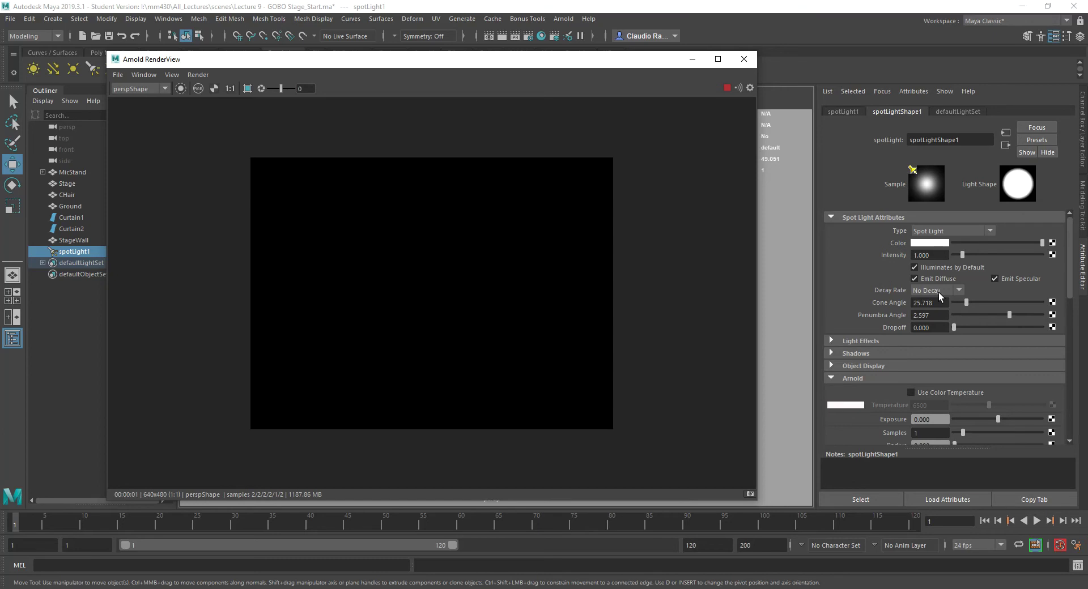
Set the spot light's decay rate to Quadratic and its intensity to 1000
{"action": "left_click", "coordinate": [953, 292]}
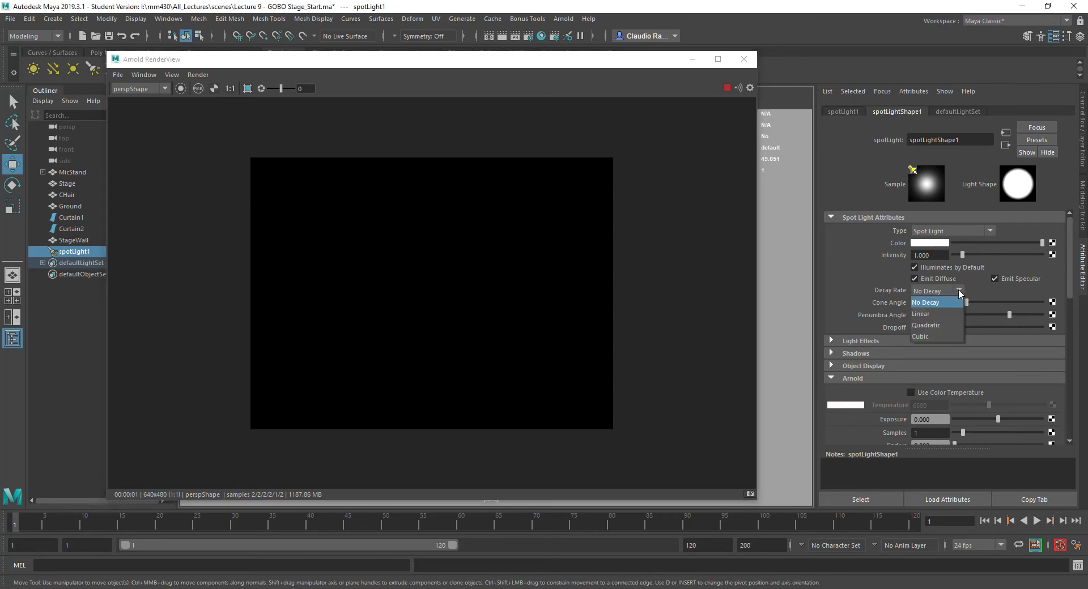
{"action": "left_click", "coordinate": [939, 325]}
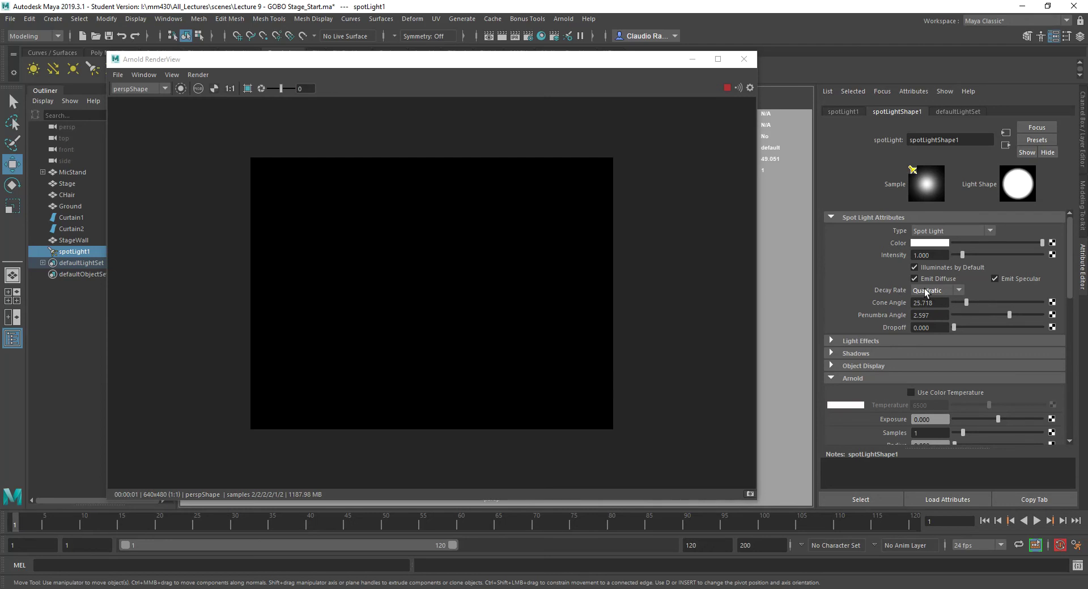
{"action": "left_click", "coordinate": [935, 255]}
{"action": "type", "text": "1000"}
{"action": "key", "text": "Return"}
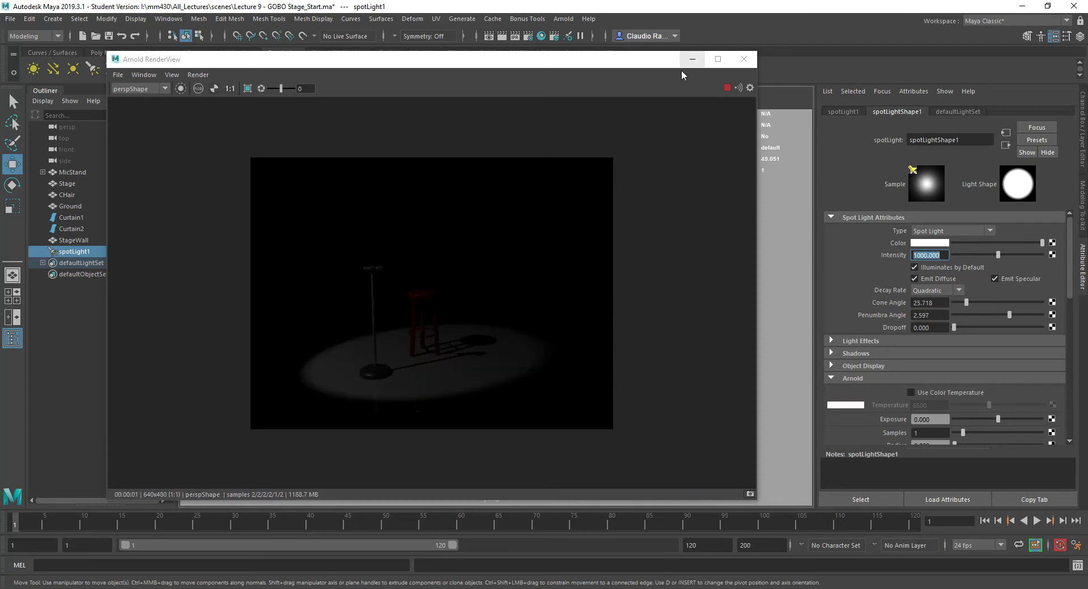
Increase the spot light's intensity to 15000
{"action": "left_click_drag", "start_coordinate": [576, 72], "coordinate": [543, 94]}
{"action": "left_click", "coordinate": [931, 255]}
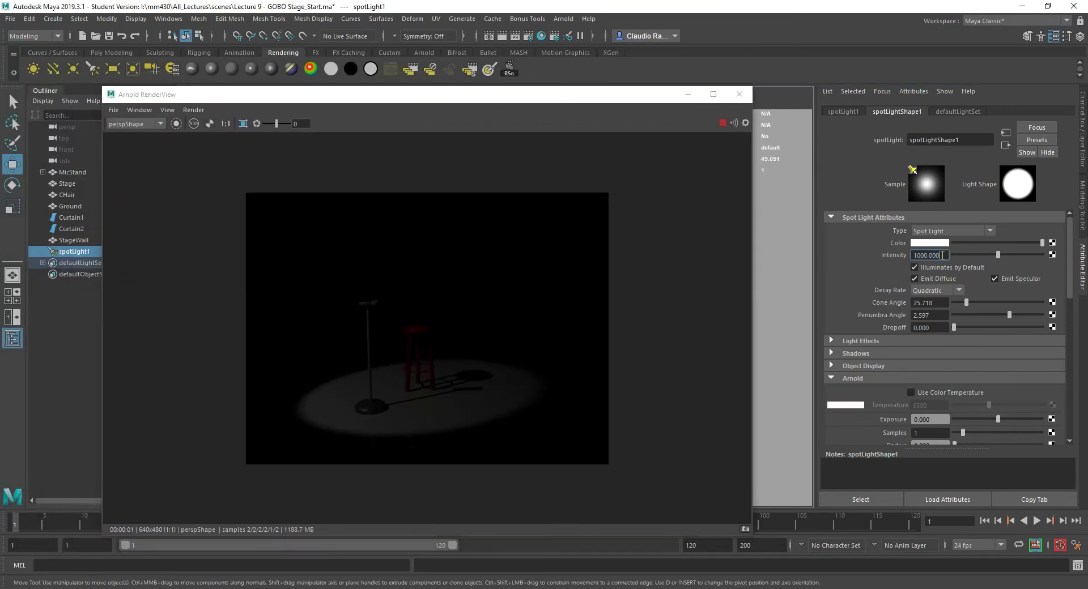
{"action": "type", "text": "15000"}
{"action": "key", "text": "Return"}
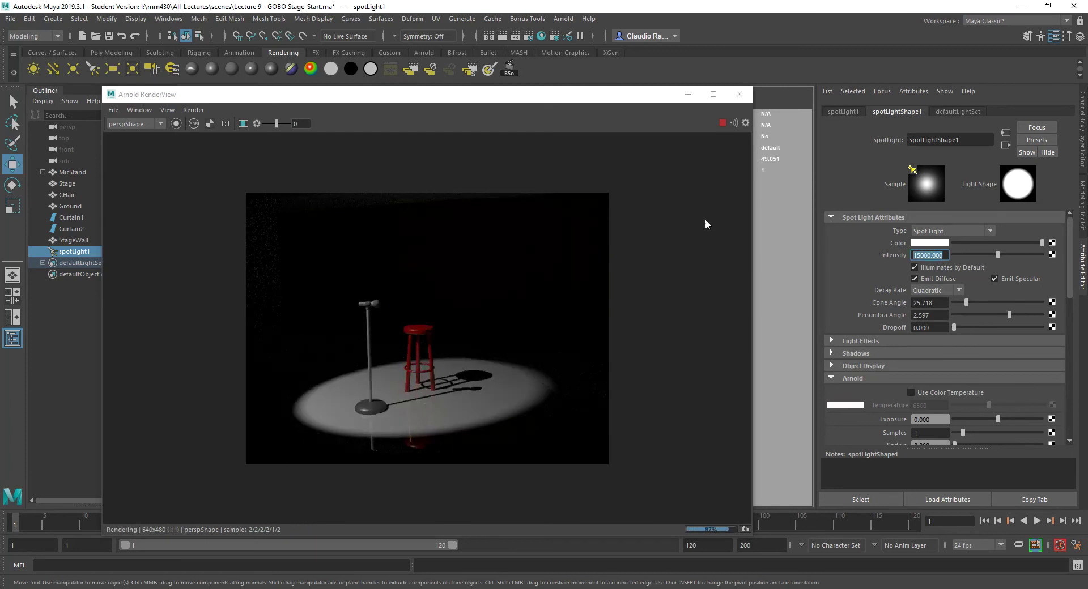
Reposition the Arnold RenderView window and narrow it to fit closely around the rendered image
{"action": "left_click_drag", "start_coordinate": [552, 96], "coordinate": [599, 65]}
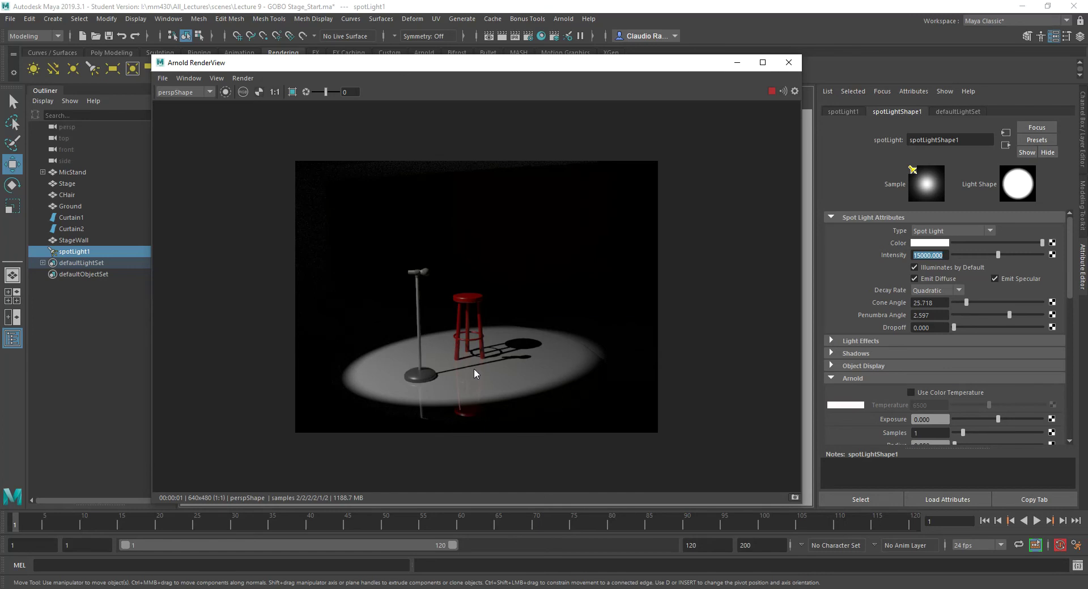
{"action": "left_click_drag", "start_coordinate": [489, 71], "coordinate": [419, 79]}
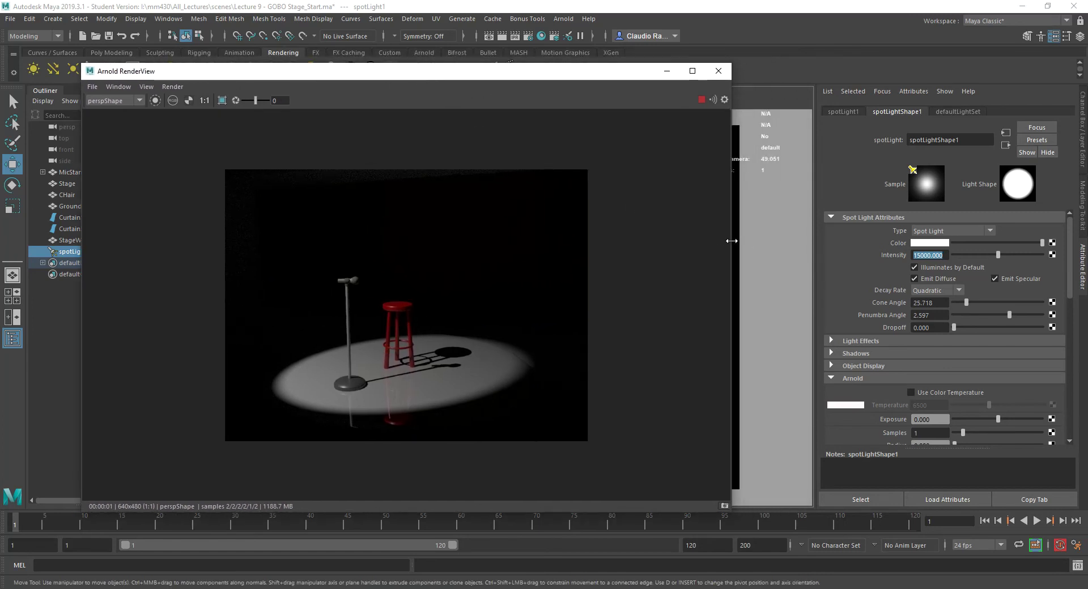
{"action": "left_click_drag", "start_coordinate": [731, 240], "coordinate": [472, 275]}
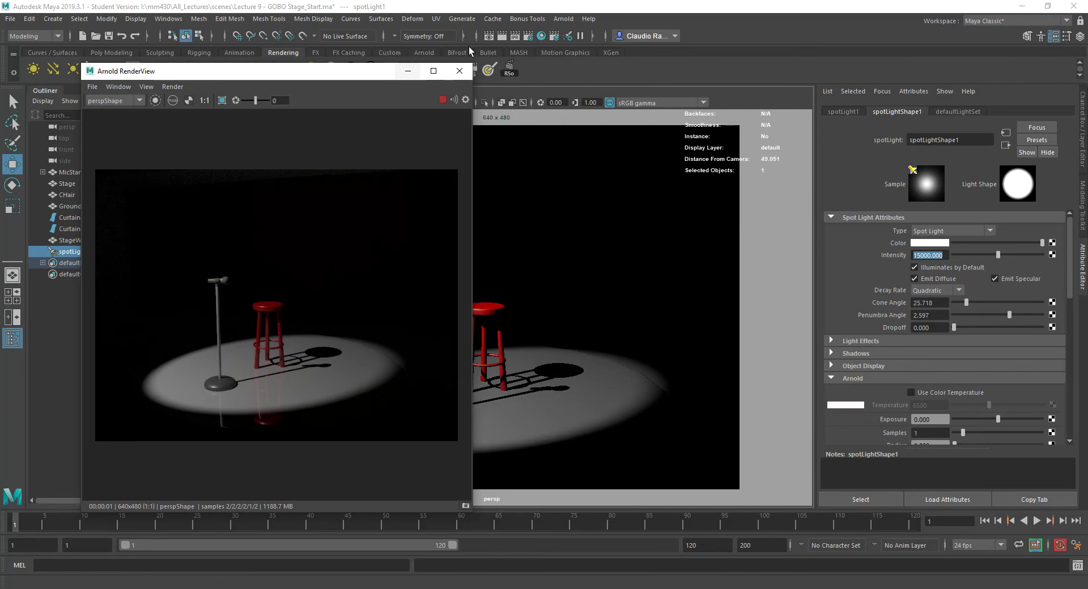
Create an aiAtmosphereVolume as the atmosphere in the Arnold Renderer's environment render settings
{"action": "left_click", "coordinate": [528, 36]}
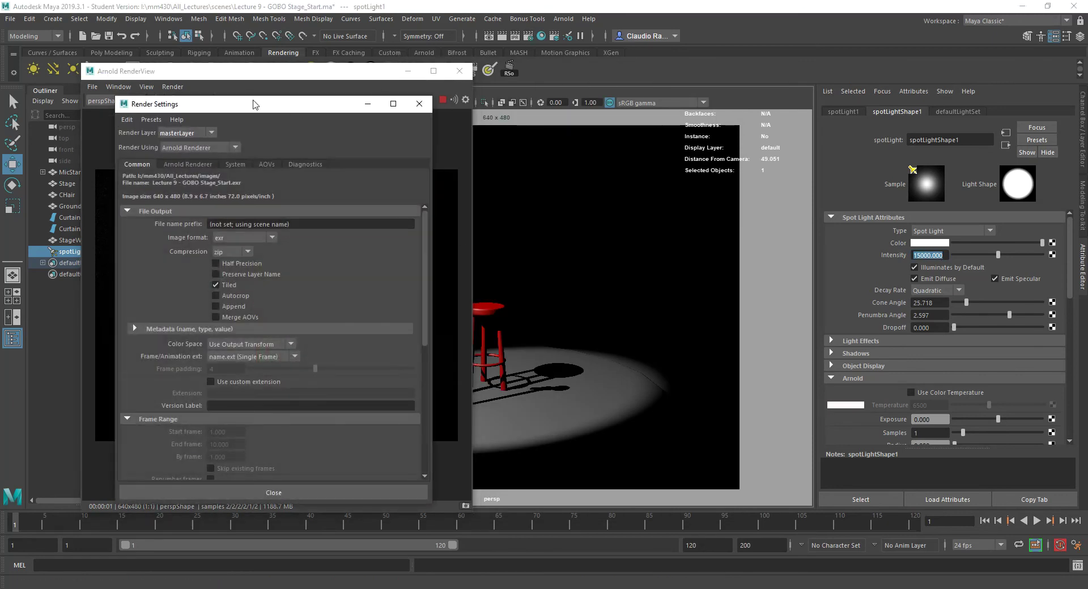
{"action": "left_click_drag", "start_coordinate": [260, 107], "coordinate": [634, 74]}
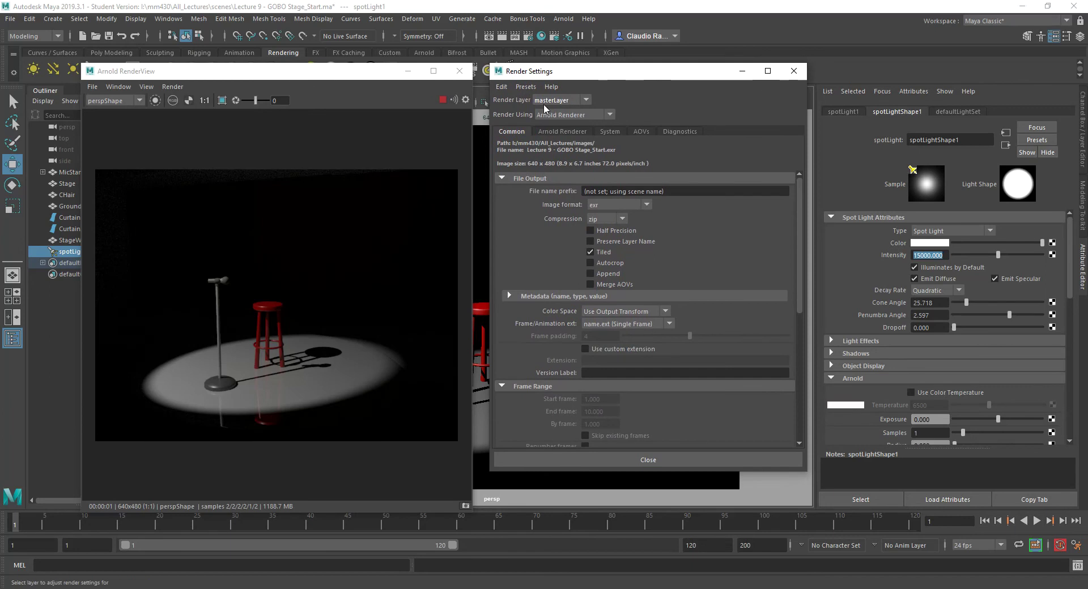
{"action": "left_click", "coordinate": [555, 132]}
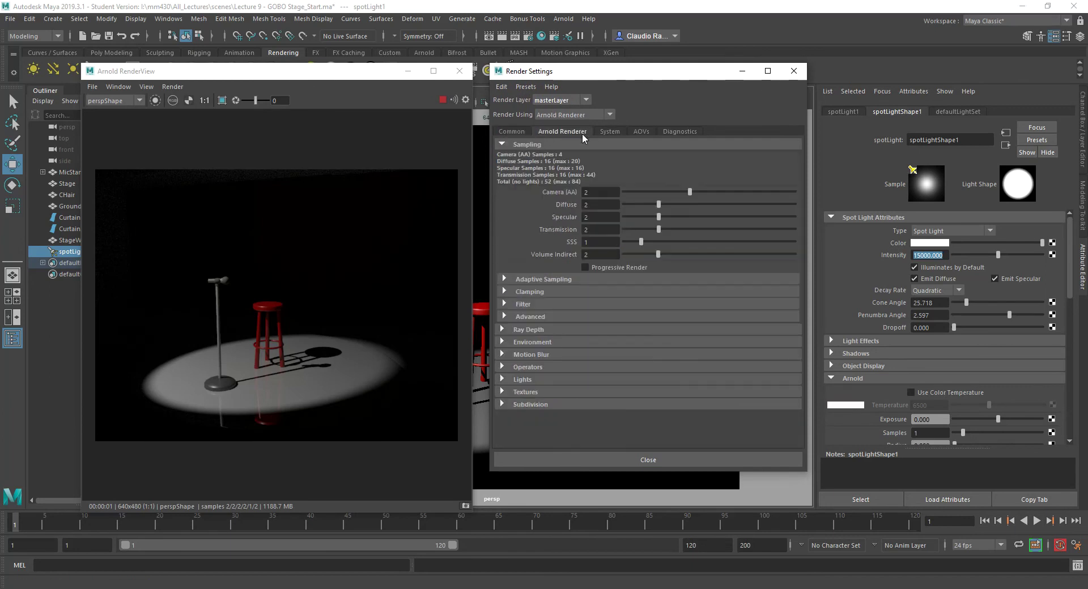
{"action": "left_click", "coordinate": [502, 343]}
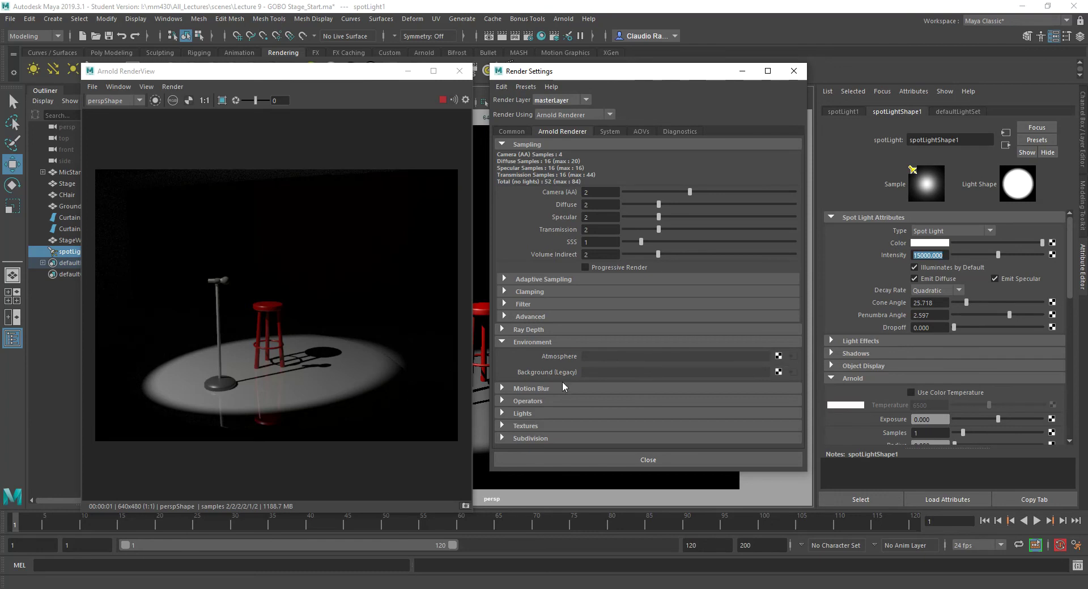
{"action": "left_click", "coordinate": [778, 356]}
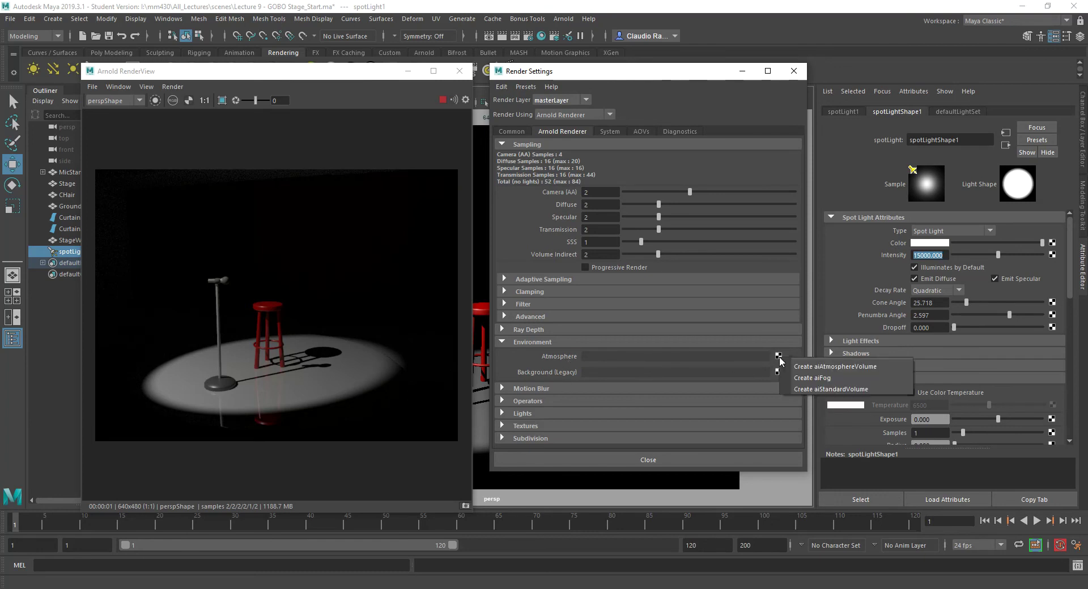
{"action": "left_click", "coordinate": [862, 367]}
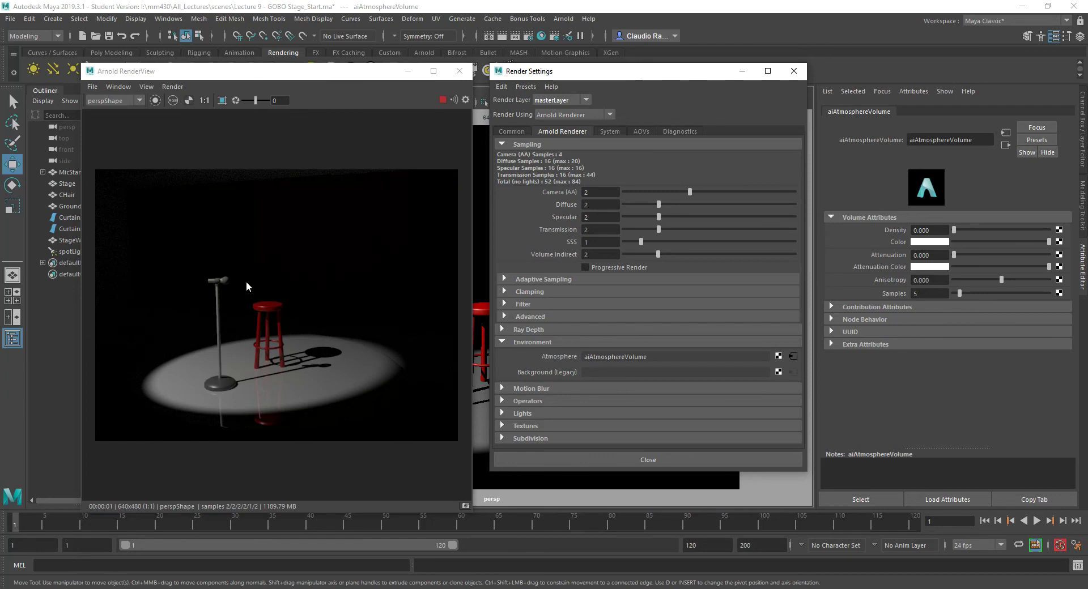
Try a density of 0.001 for the atmosphere volume and raise it to 0.006
{"action": "left_click", "coordinate": [929, 231]}
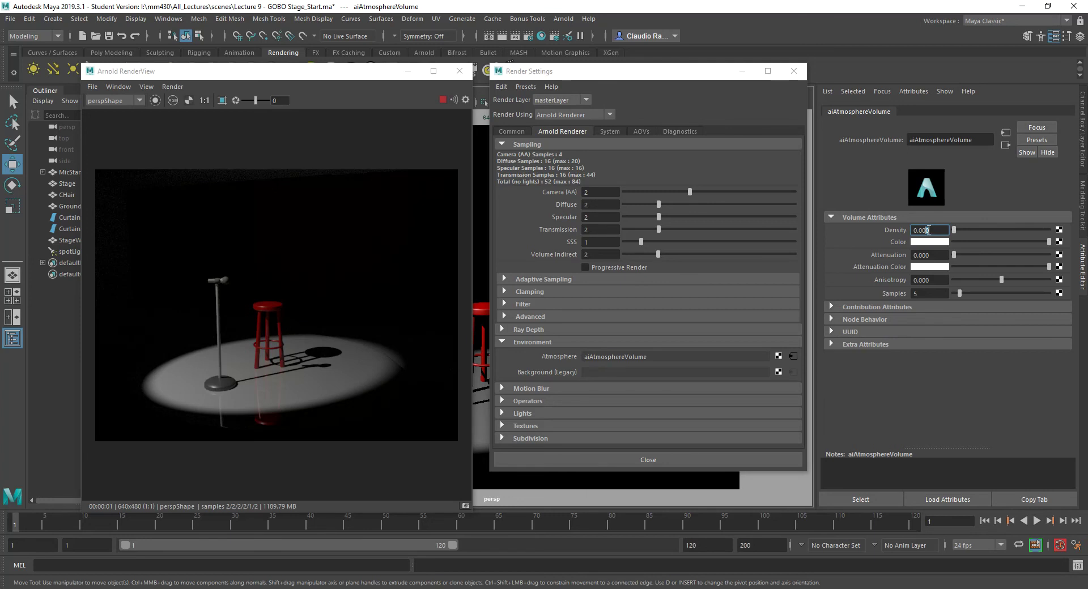
{"action": "type", "text": "1"}
{"action": "key", "text": "Tab"}
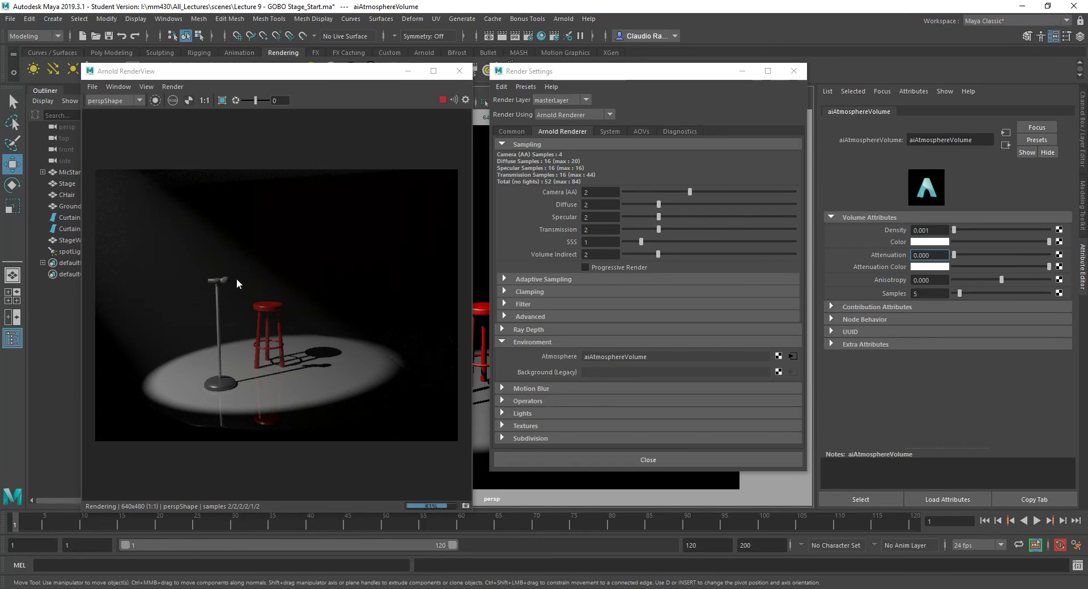
{"action": "left_click", "coordinate": [927, 230]}
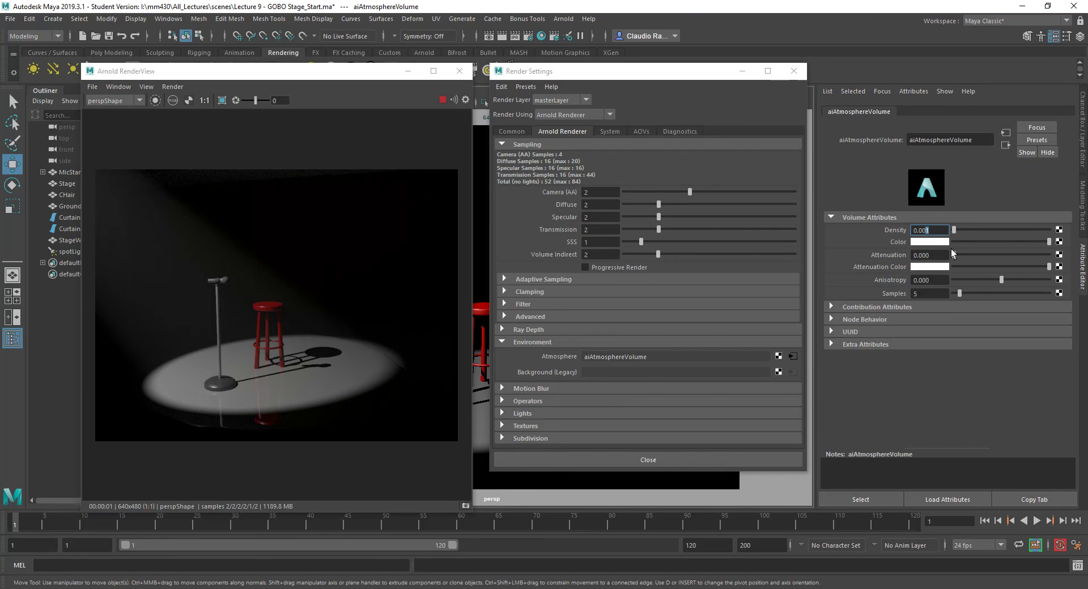
{"action": "key", "text": "BackSpace"}
{"action": "type", "text": "6"}
{"action": "key", "text": "Return"}
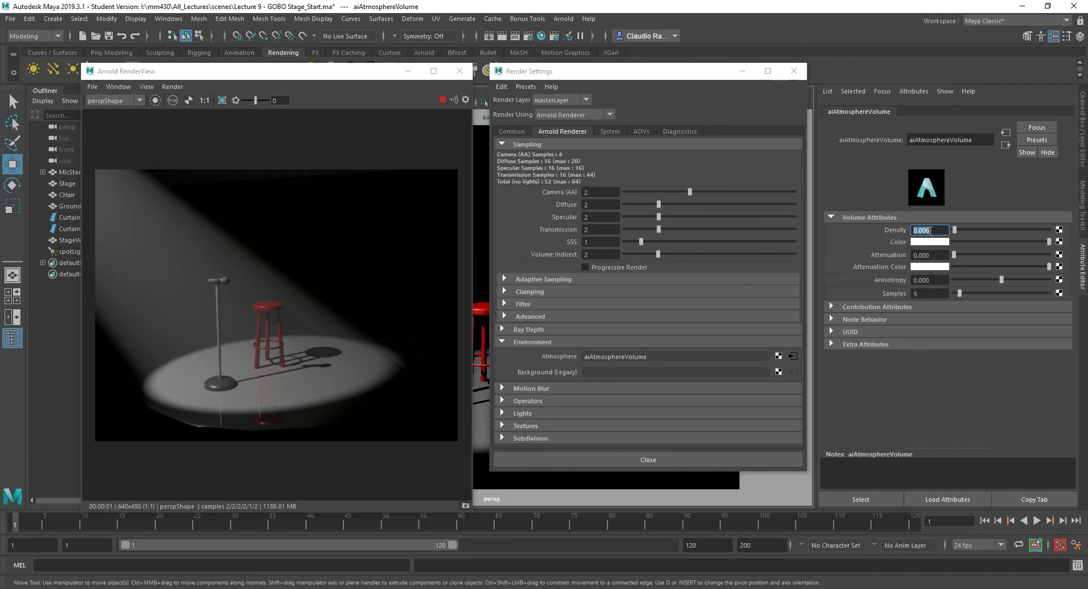
Try an attenuation of about 0.259 on the atmosphere volume and return it to 0
{"action": "left_click_drag", "start_coordinate": [954, 254], "coordinate": [978, 258]}
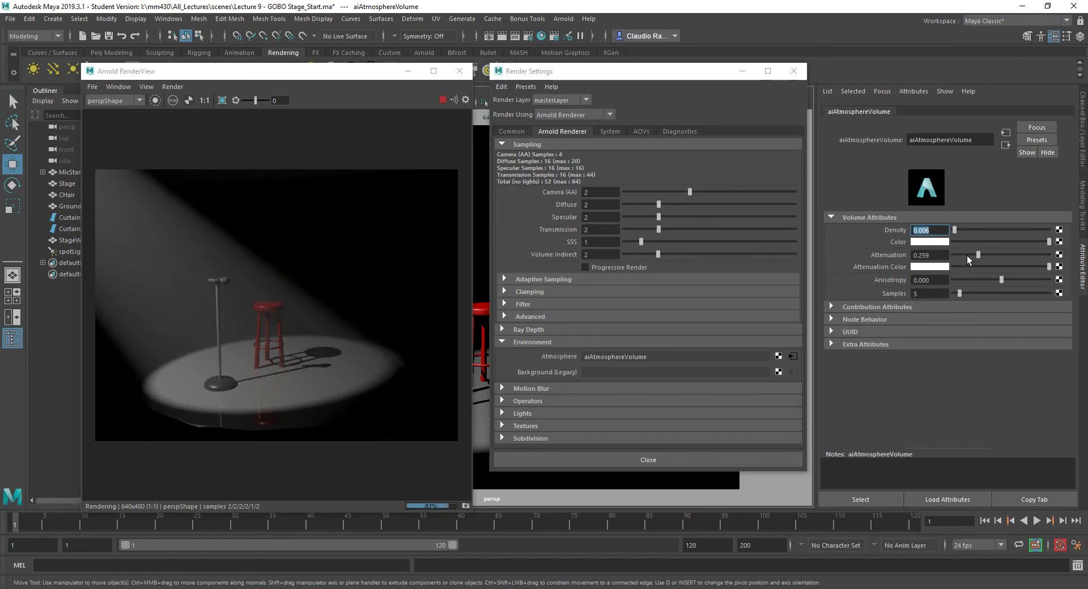
{"action": "left_click_drag", "start_coordinate": [978, 254], "coordinate": [953, 264]}
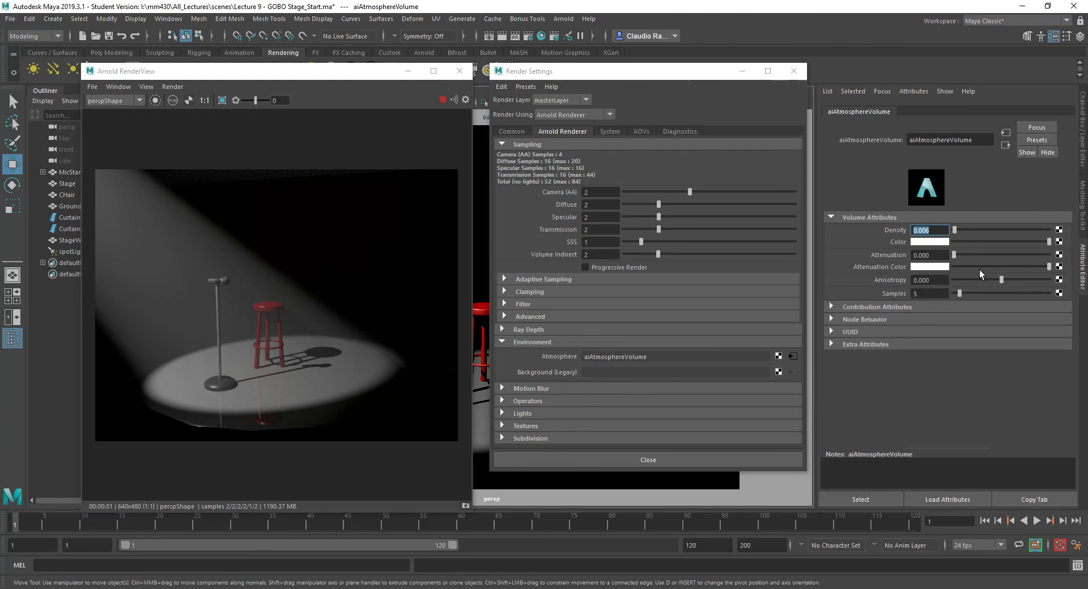
Map a Fractal texture to the atmosphere volume's attenuation color and raise the attenuation to about 0.735
{"action": "left_click", "coordinate": [1058, 267]}
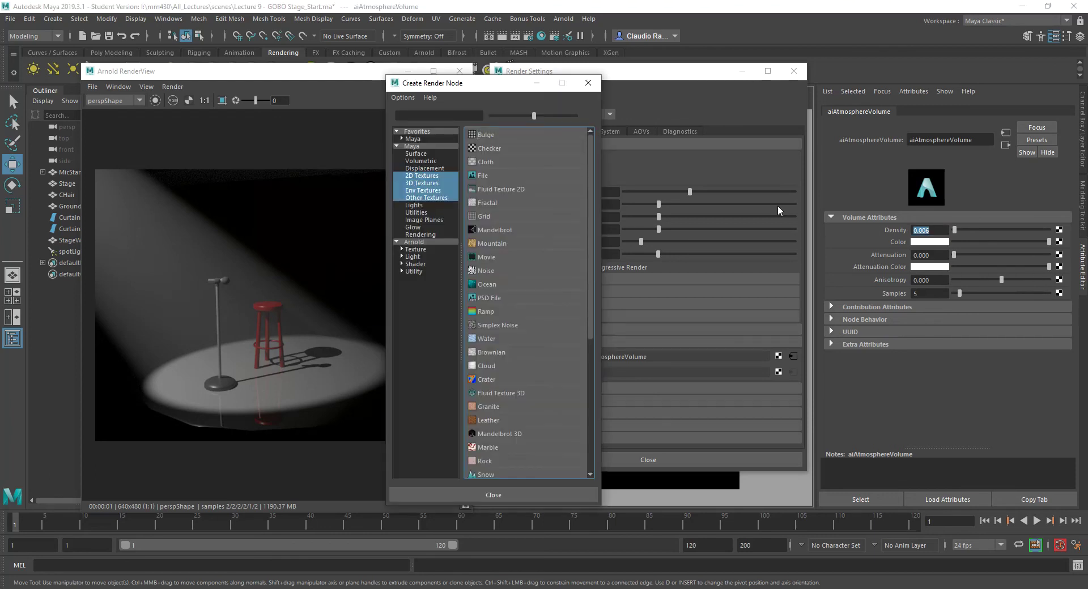
{"action": "left_click", "coordinate": [494, 202]}
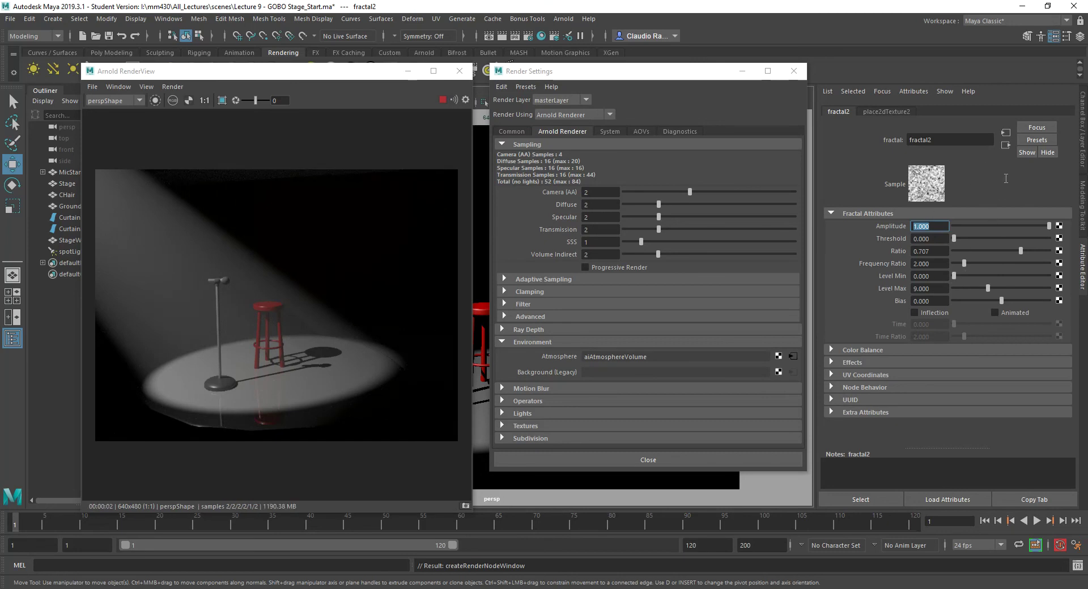
{"action": "left_click", "coordinate": [1005, 145]}
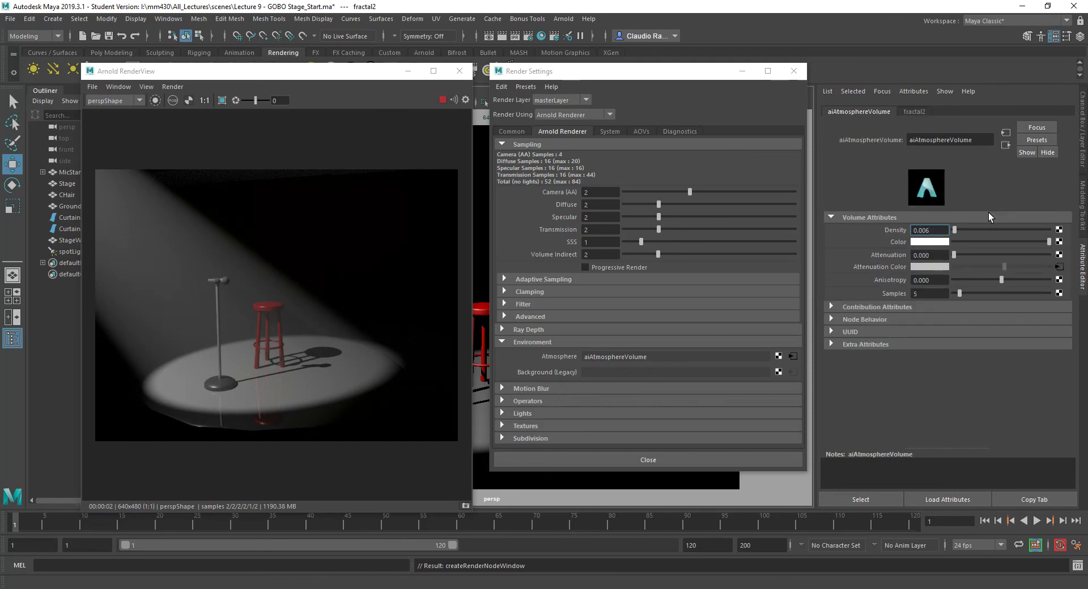
{"action": "left_click_drag", "start_coordinate": [955, 254], "coordinate": [980, 256]}
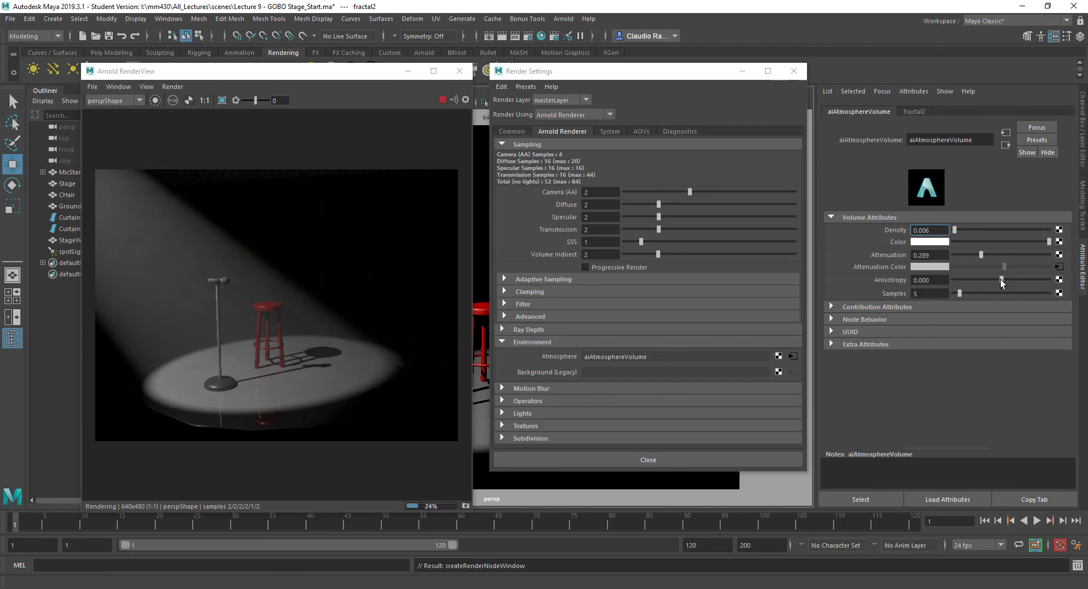
{"action": "left_click_drag", "start_coordinate": [981, 255], "coordinate": [1025, 256]}
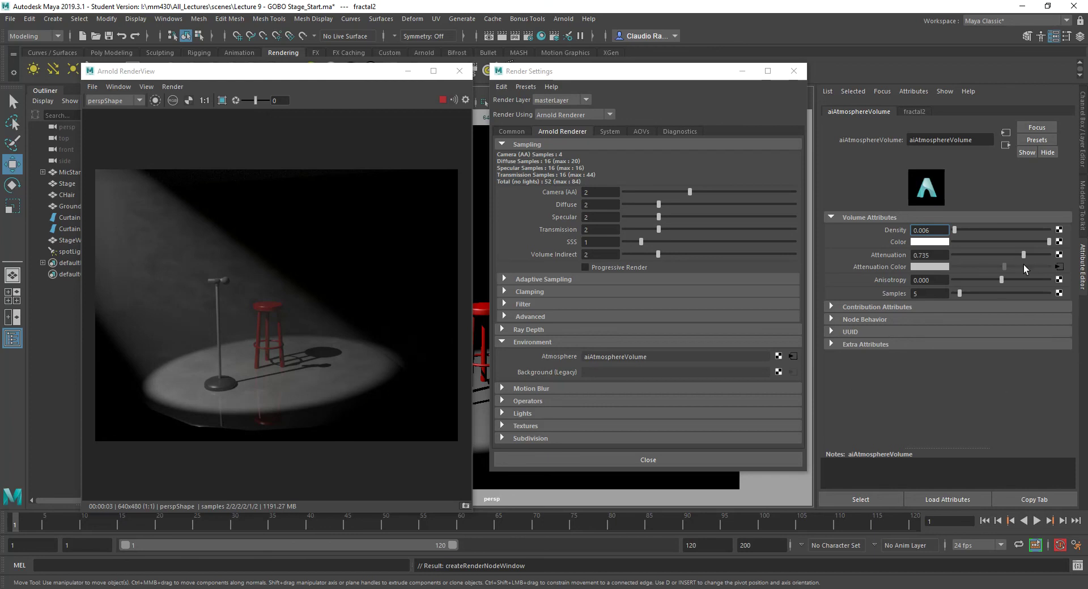
Break the fractal connection on the attenuation color and reset the volume's attenuation to 0
{"action": "right_click", "coordinate": [867, 268]}
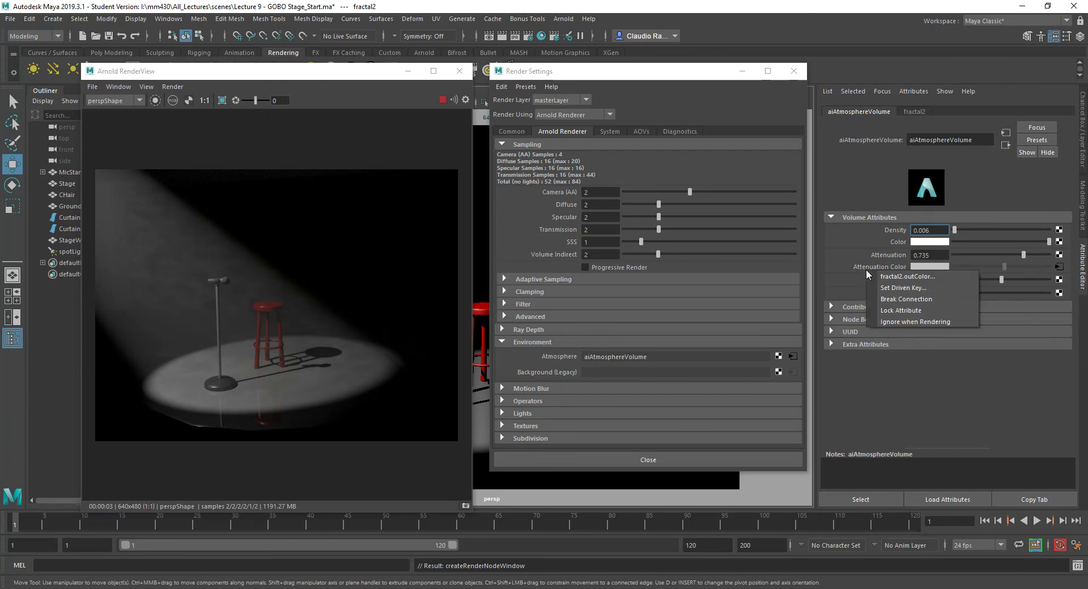
{"action": "left_click", "coordinate": [893, 299]}
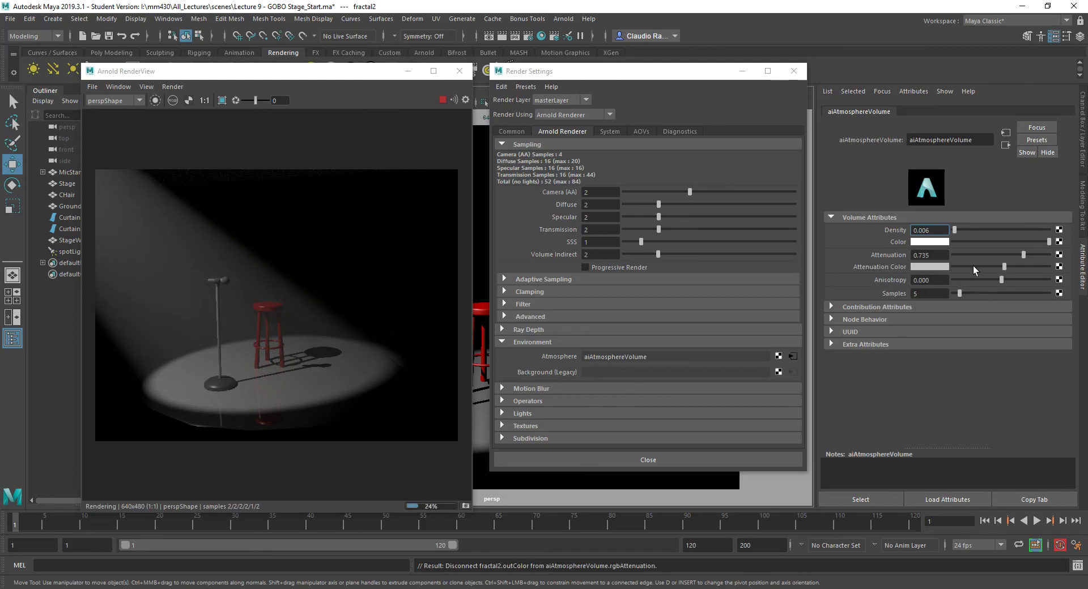
{"action": "left_click_drag", "start_coordinate": [977, 253], "coordinate": [937, 254]}
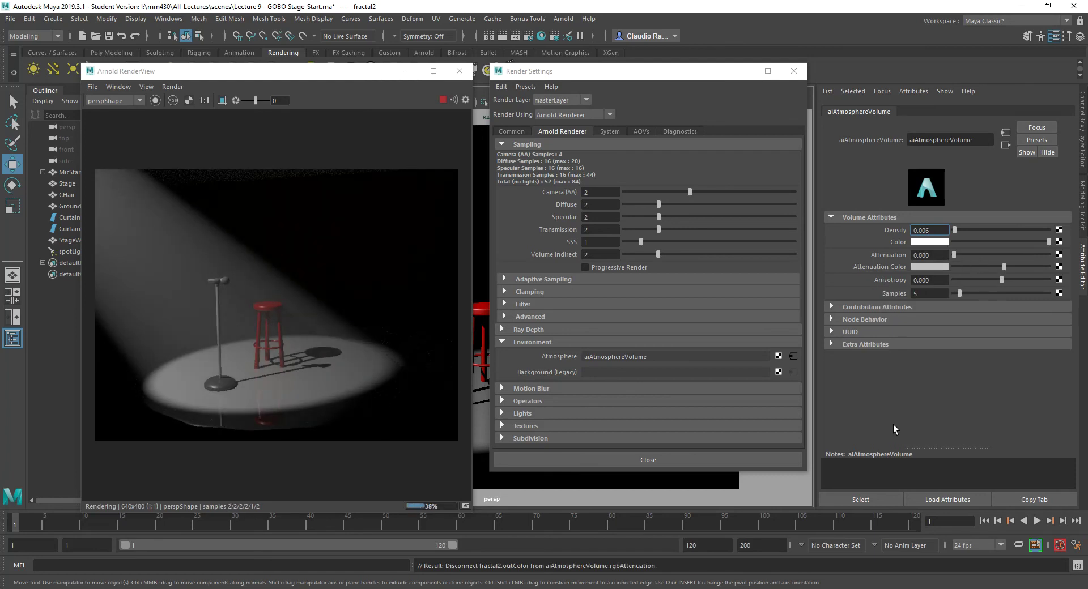
Close the Render Settings and move the Arnold RenderView window clear of the Outliner
{"action": "left_click", "coordinate": [917, 293]}
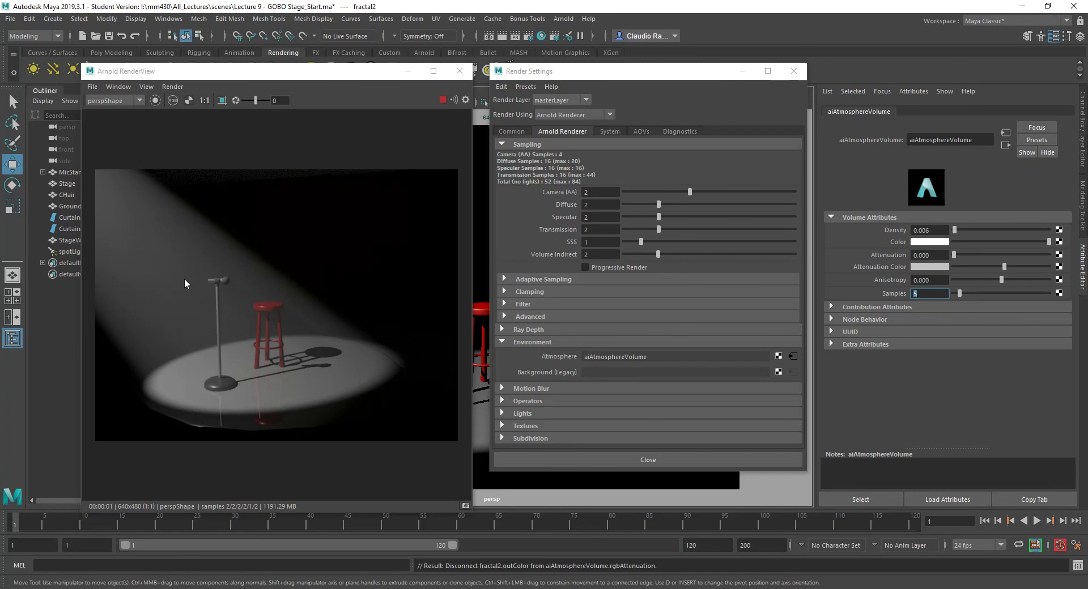
{"action": "left_click", "coordinate": [793, 72]}
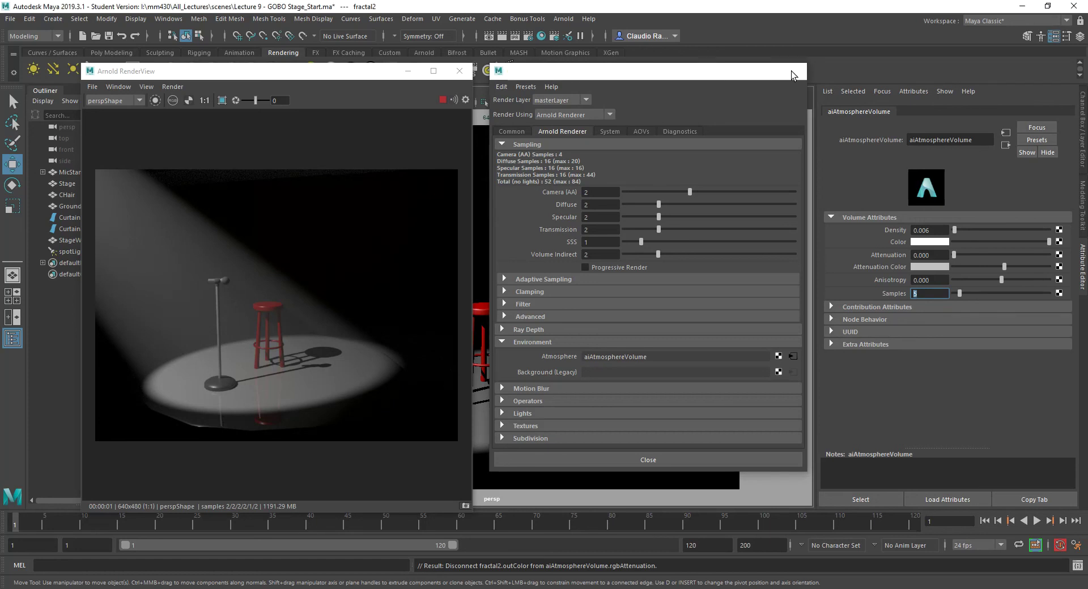
{"action": "left_click_drag", "start_coordinate": [334, 82], "coordinate": [562, 75]}
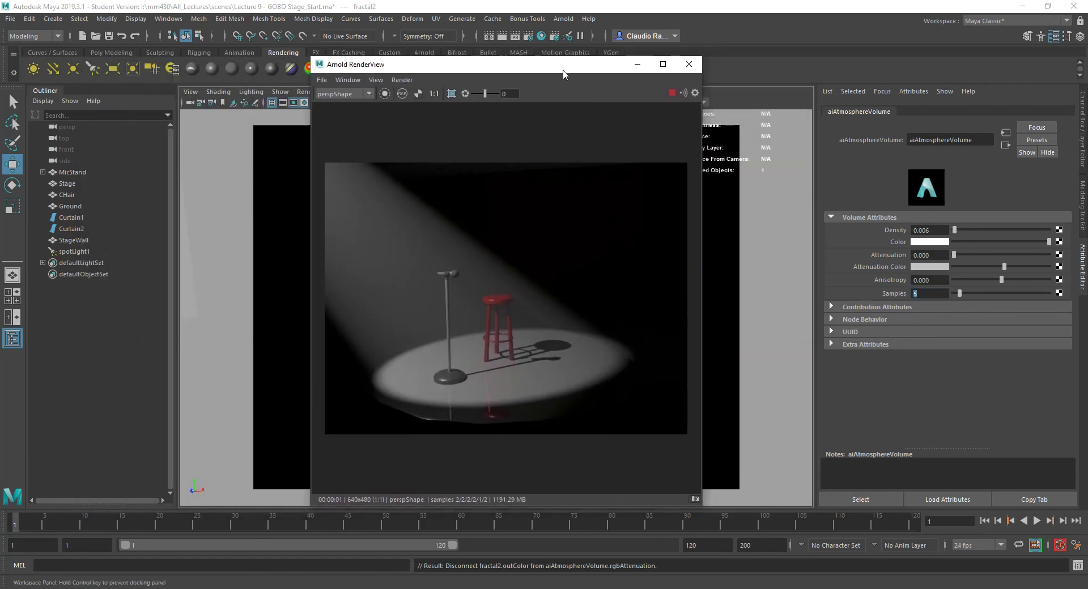
Add a Gobo light filter to spotLight1 in its Arnold light filters
{"action": "left_click", "coordinate": [66, 253]}
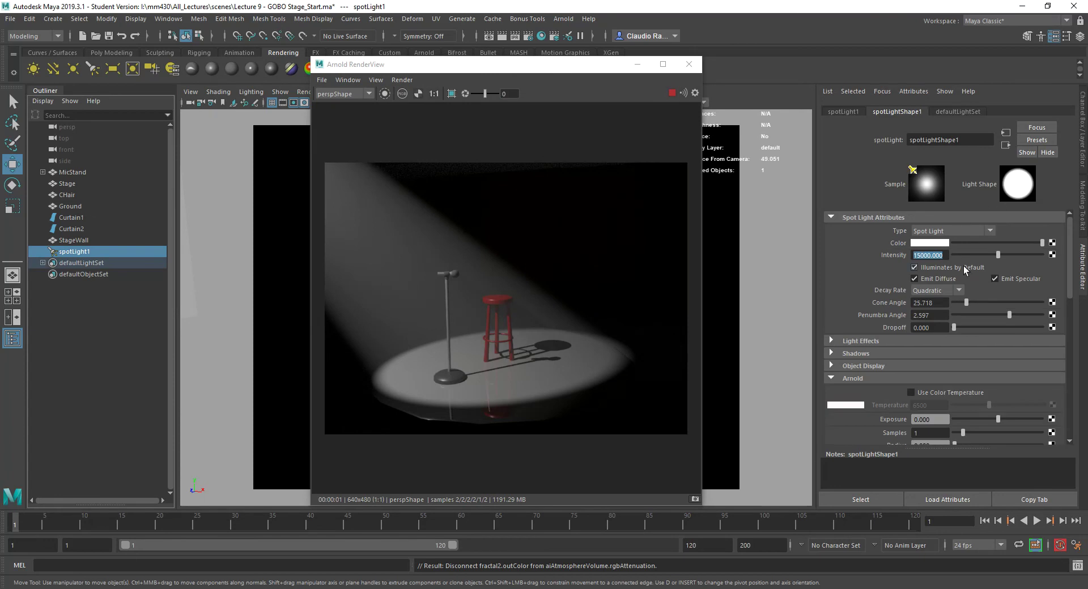
{"action": "left_click", "coordinate": [832, 379]}
{"action": "left_click", "coordinate": [831, 378]}
{"action": "scroll", "coordinate": [1069, 262], "scroll_direction": "down", "scroll_amount": 4}
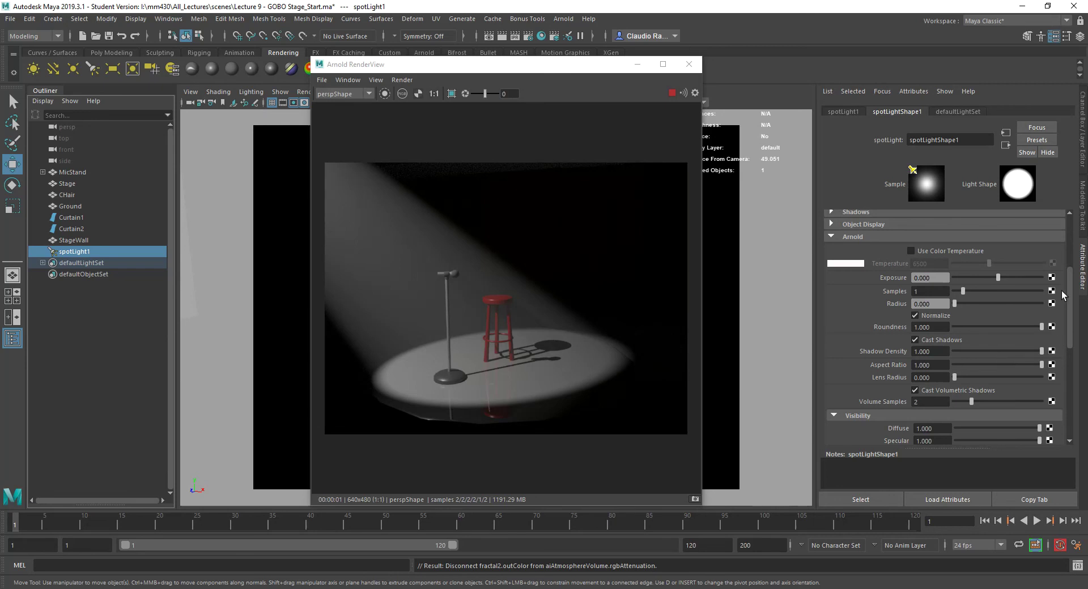
{"action": "scroll", "coordinate": [1071, 301], "scroll_direction": "down", "scroll_amount": 10}
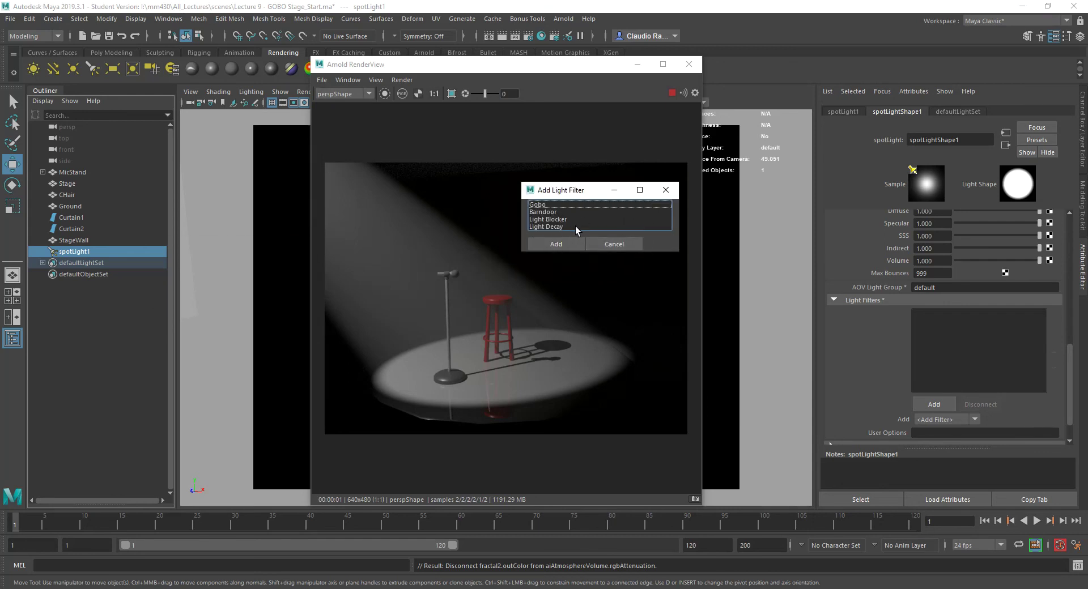
{"action": "left_click", "coordinate": [542, 205]}
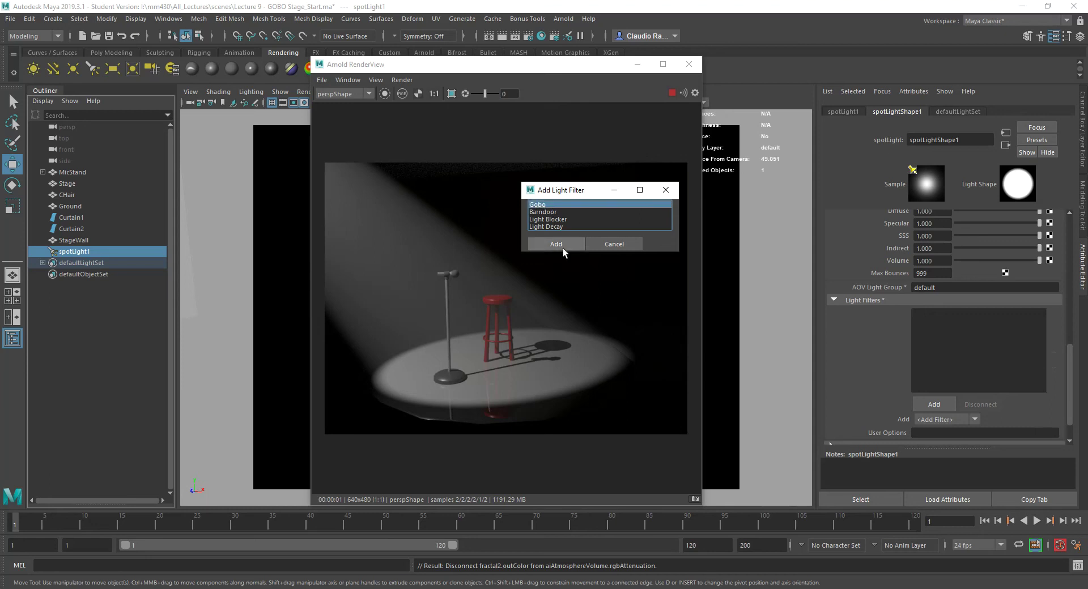
{"action": "left_click", "coordinate": [559, 243]}
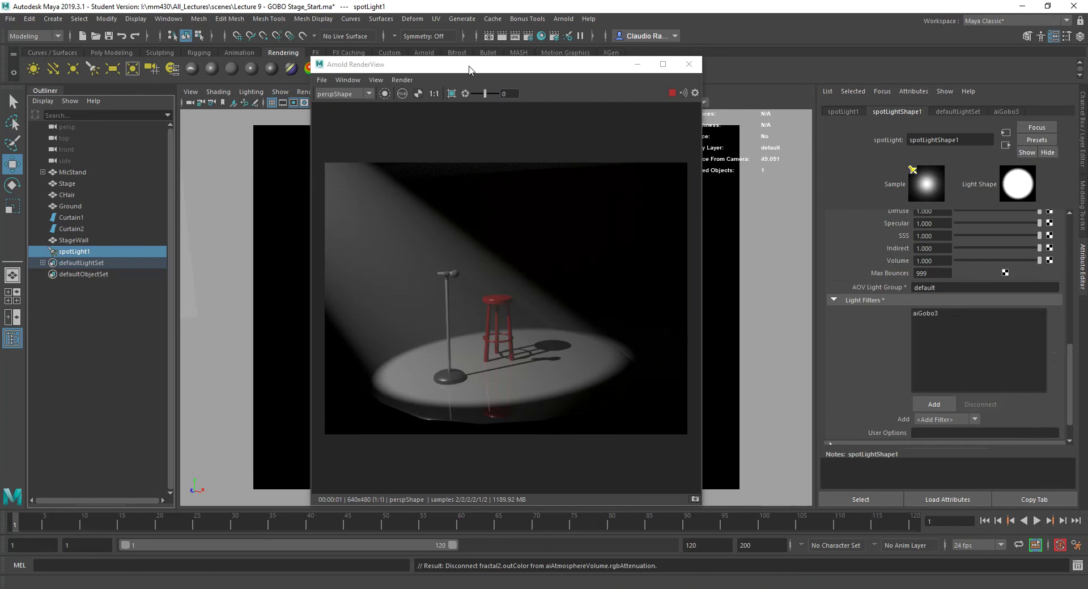
Shift the Arnold RenderView window away from the attributes and open the new gobo filter's attributes
{"action": "left_click_drag", "start_coordinate": [464, 64], "coordinate": [377, 62]}
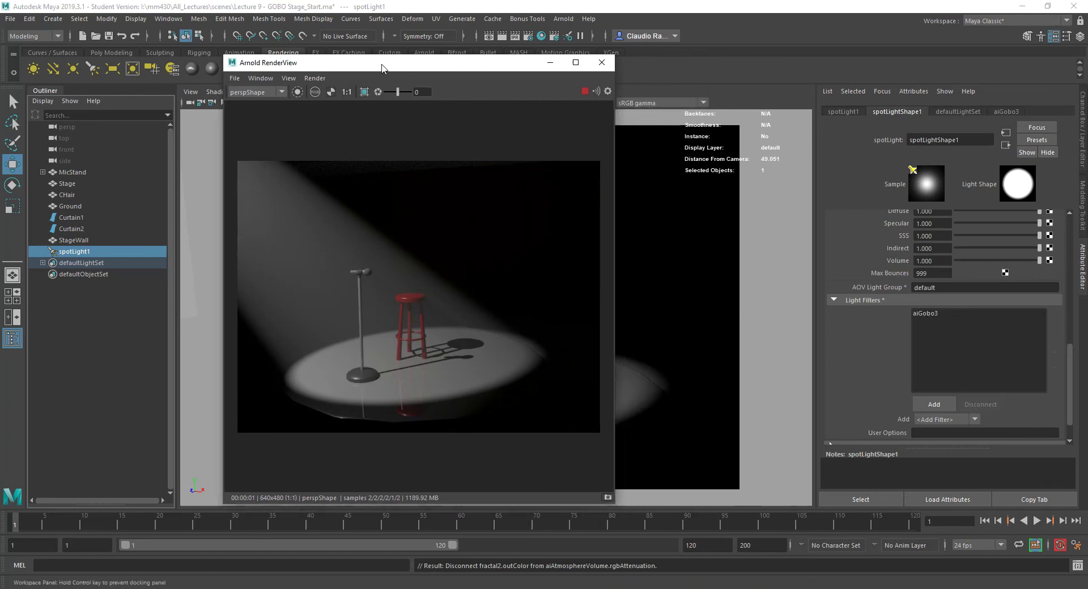
{"action": "left_click", "coordinate": [930, 313]}
{"action": "double_click", "coordinate": [930, 313]}
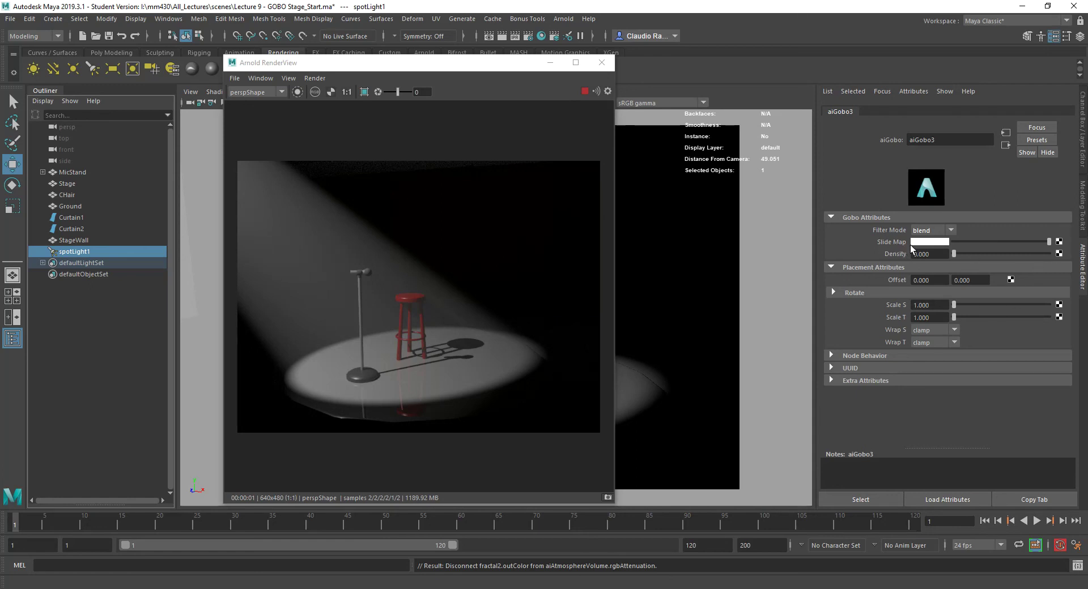
Map a File texture to the gobo's slide map and load batSign.tif from the sourceimages folder
{"action": "left_click", "coordinate": [1058, 242]}
{"action": "left_click", "coordinate": [485, 175]}
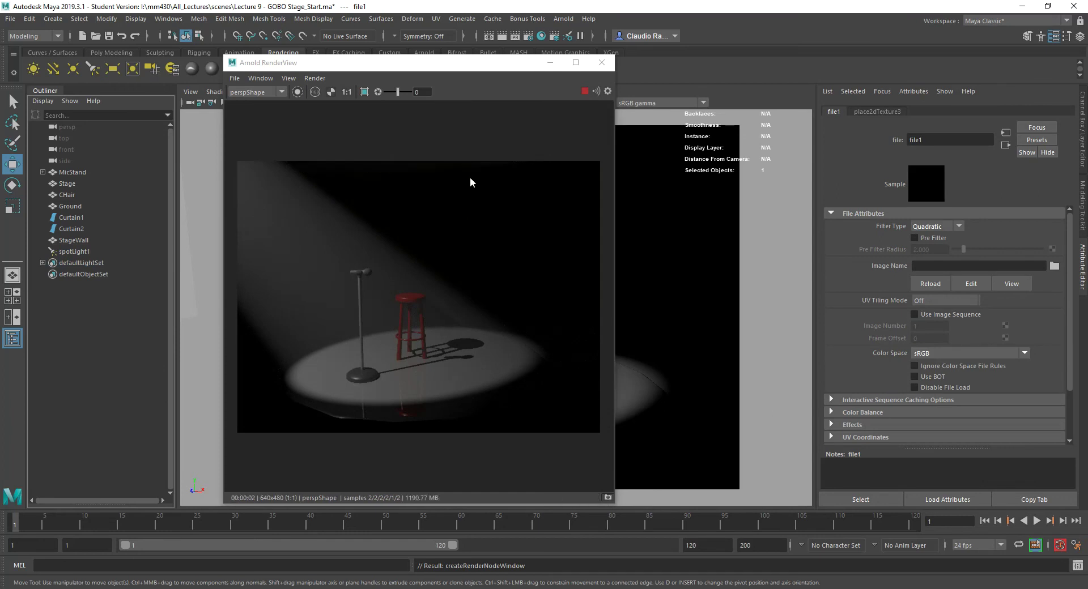
{"action": "left_click", "coordinate": [1054, 266]}
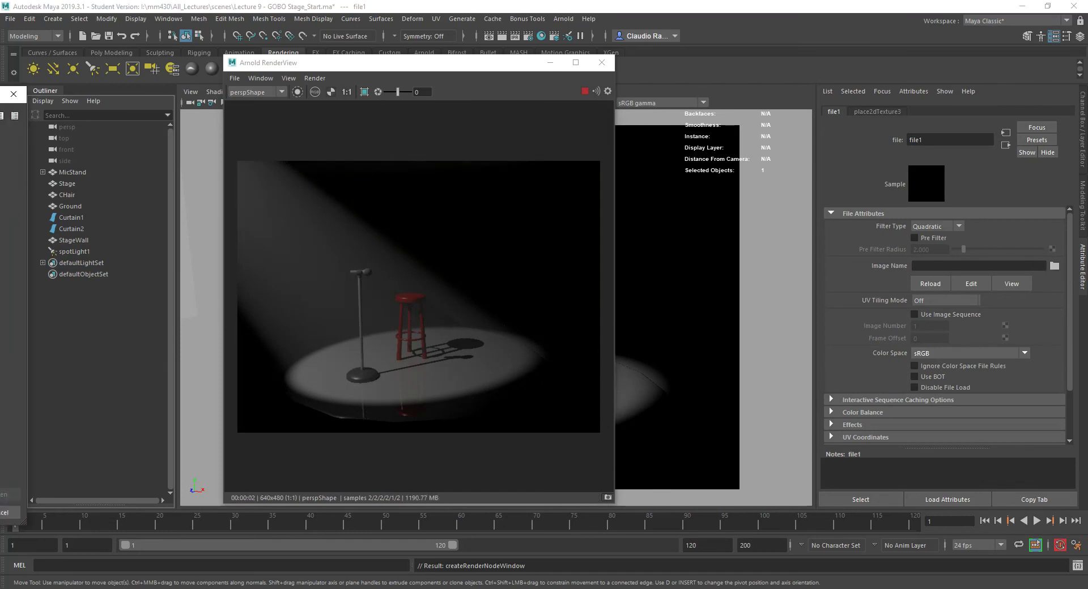
{"action": "scroll", "coordinate": [419, 358], "scroll_direction": "down", "scroll_amount": 5}
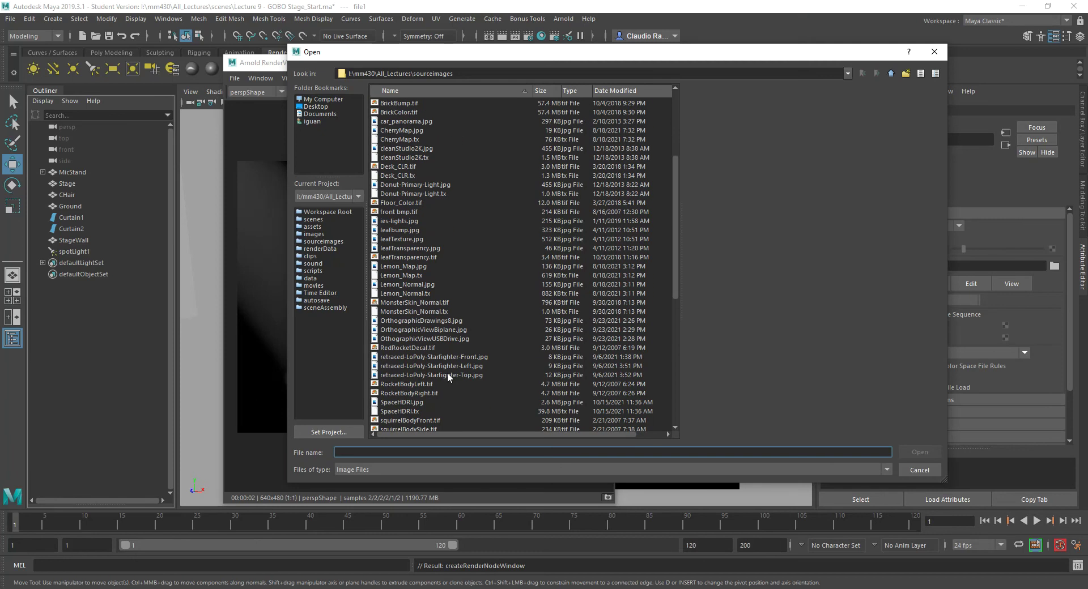
{"action": "scroll", "coordinate": [403, 335], "scroll_direction": "up", "scroll_amount": 6}
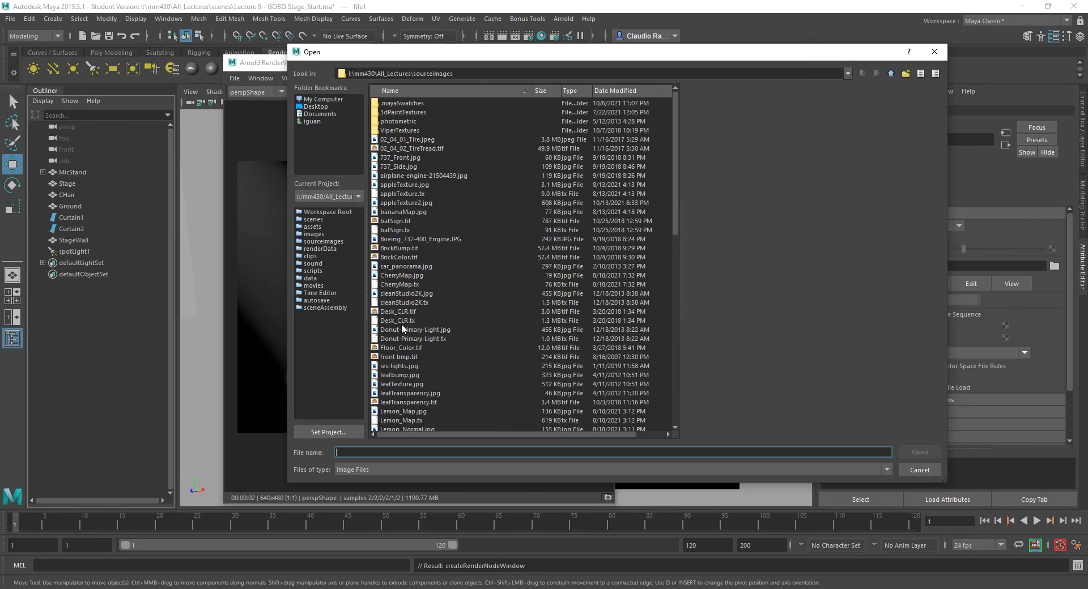
{"action": "left_click", "coordinate": [404, 221]}
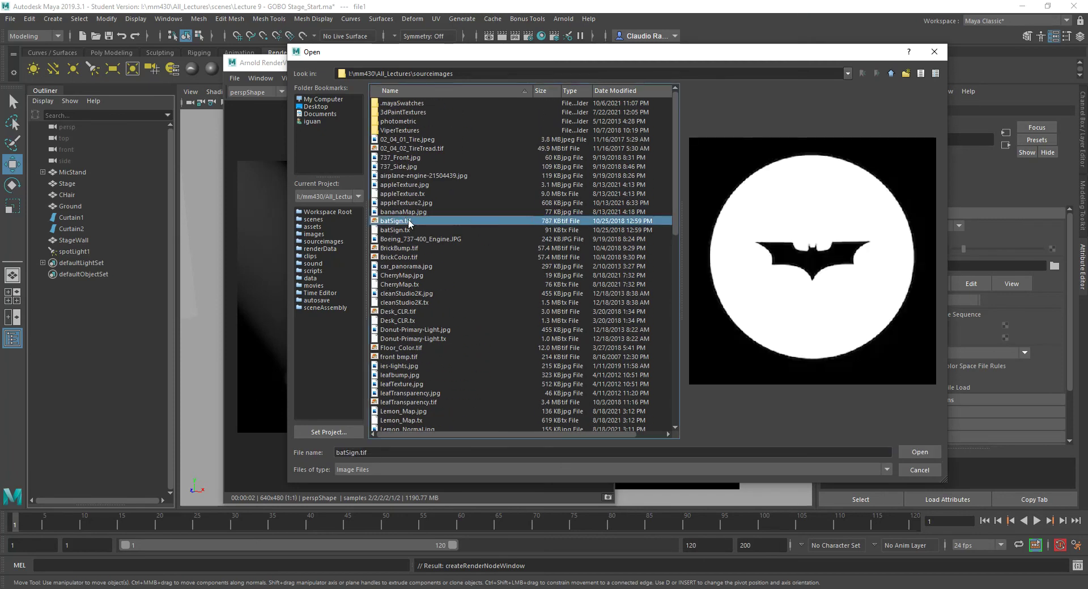
{"action": "left_click", "coordinate": [920, 452]}
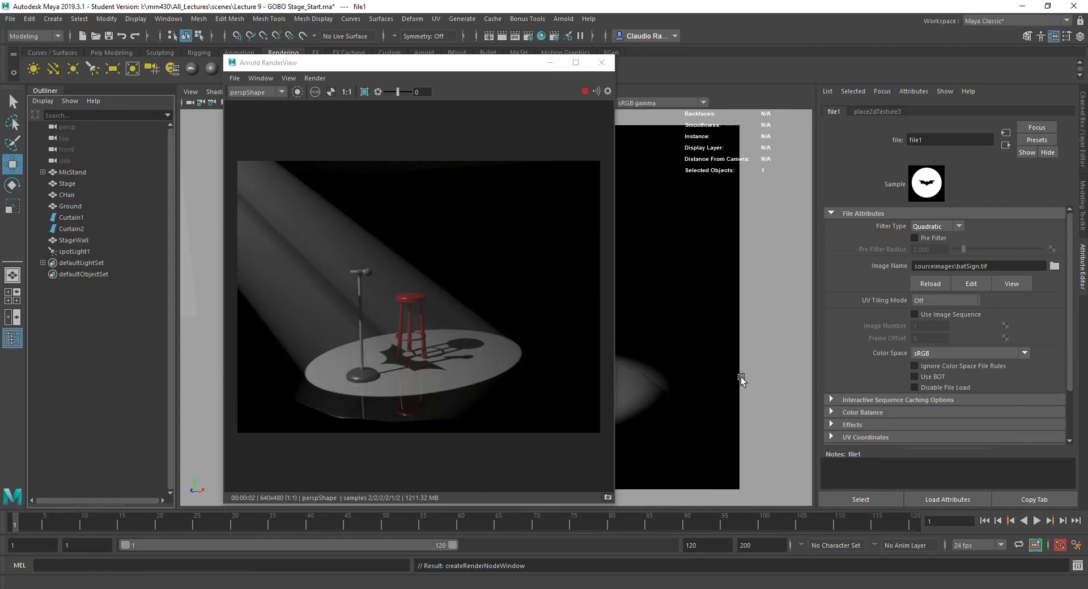
Break the file texture's connection to the gobo's slide map and map a Fractal texture there instead
{"action": "left_click", "coordinate": [1005, 145]}
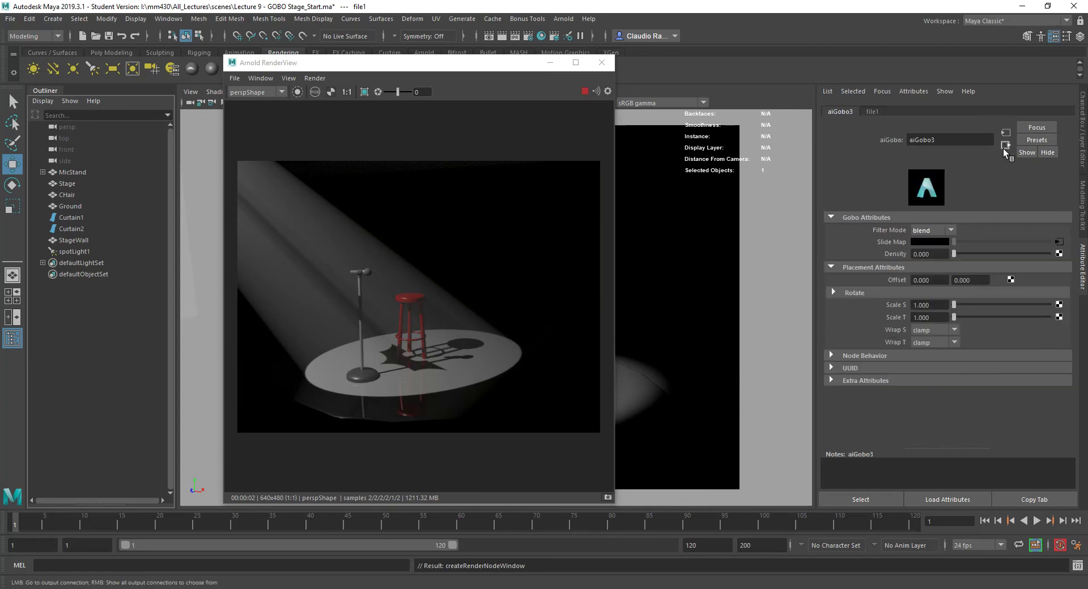
{"action": "right_click", "coordinate": [885, 241]}
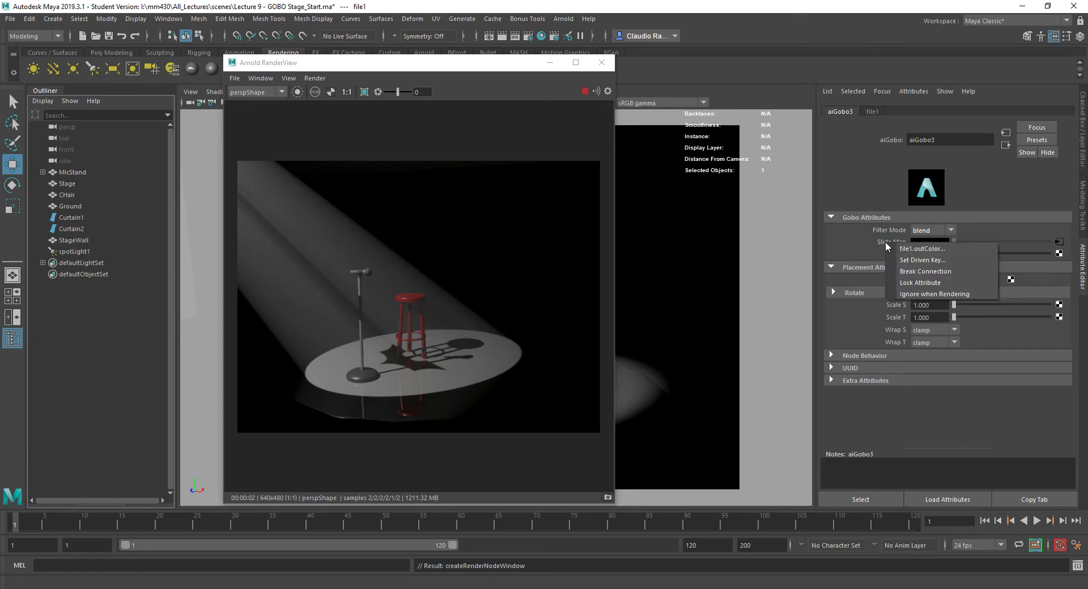
{"action": "left_click", "coordinate": [917, 270]}
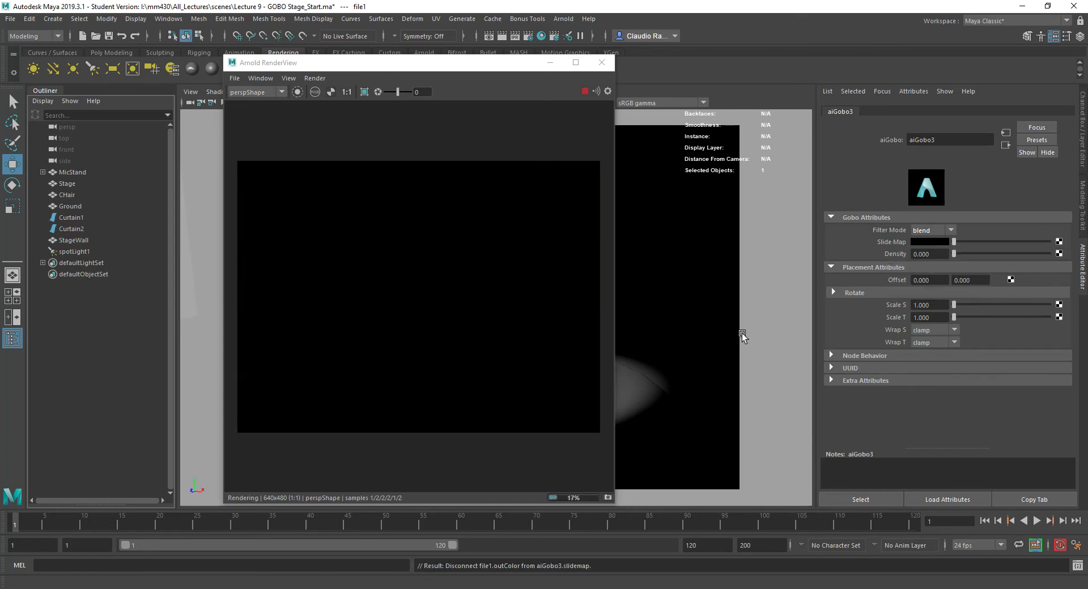
{"action": "left_click", "coordinate": [1058, 241]}
{"action": "left_click", "coordinate": [487, 201]}
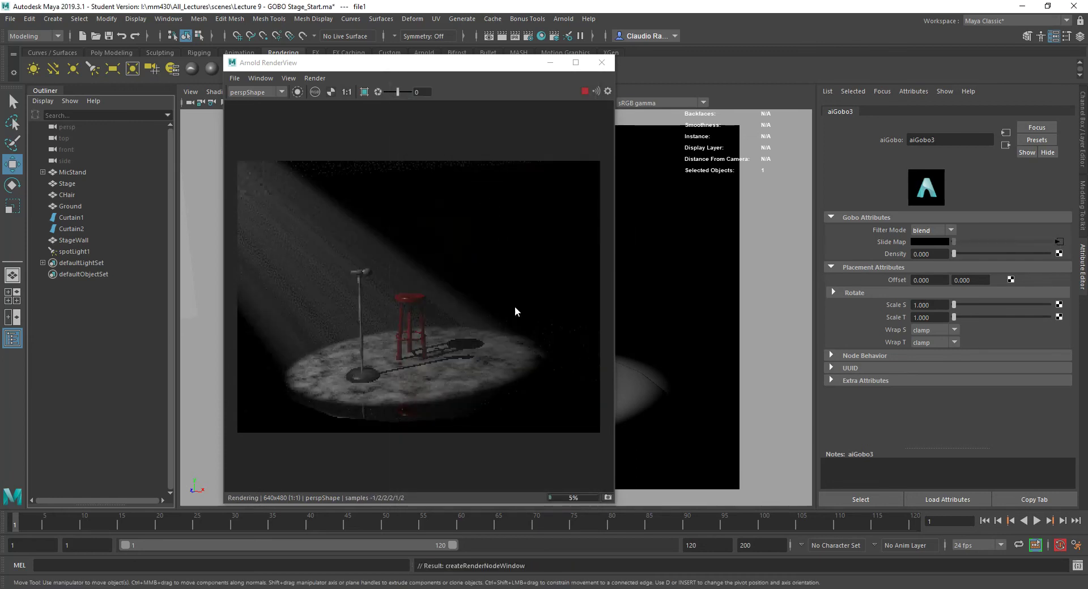